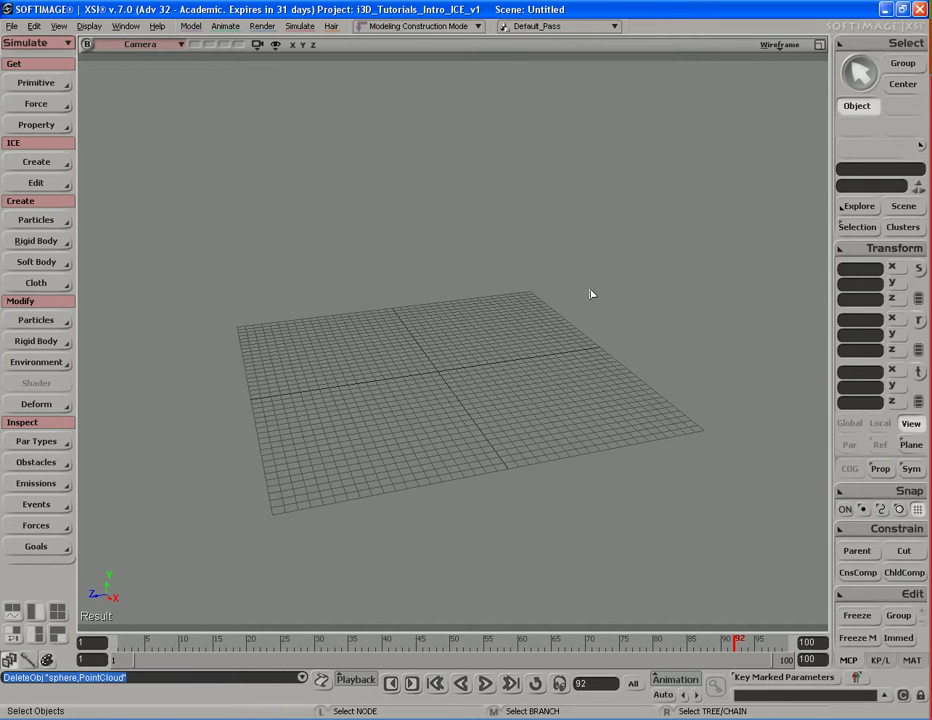
Create a polygon mesh sphere with the default radius and minimize its property editor
click(33, 83)
mouse_move(162, 109)
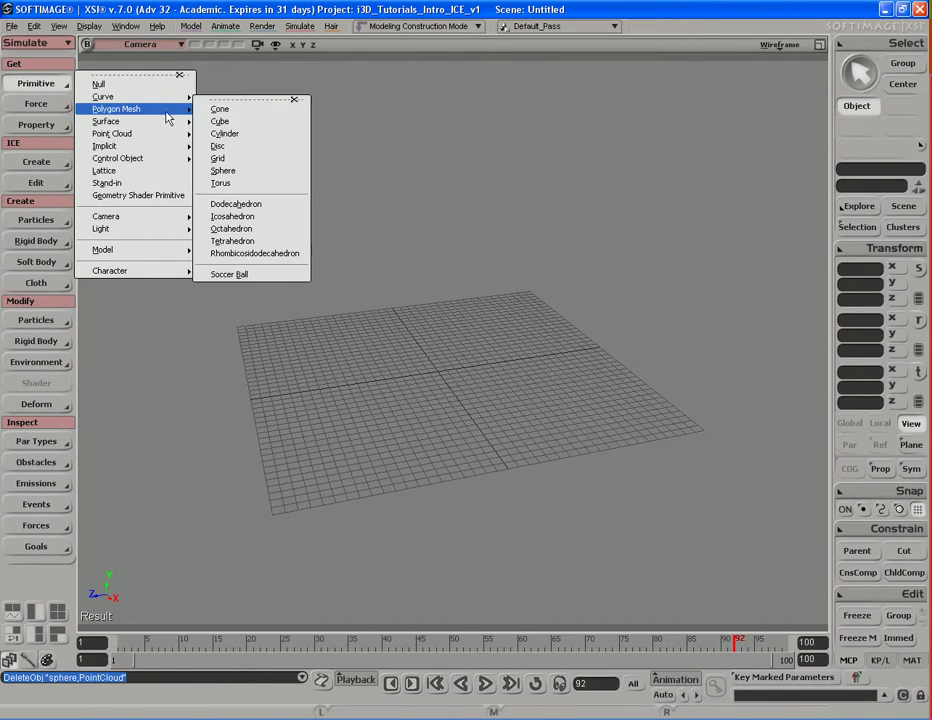
click(250, 172)
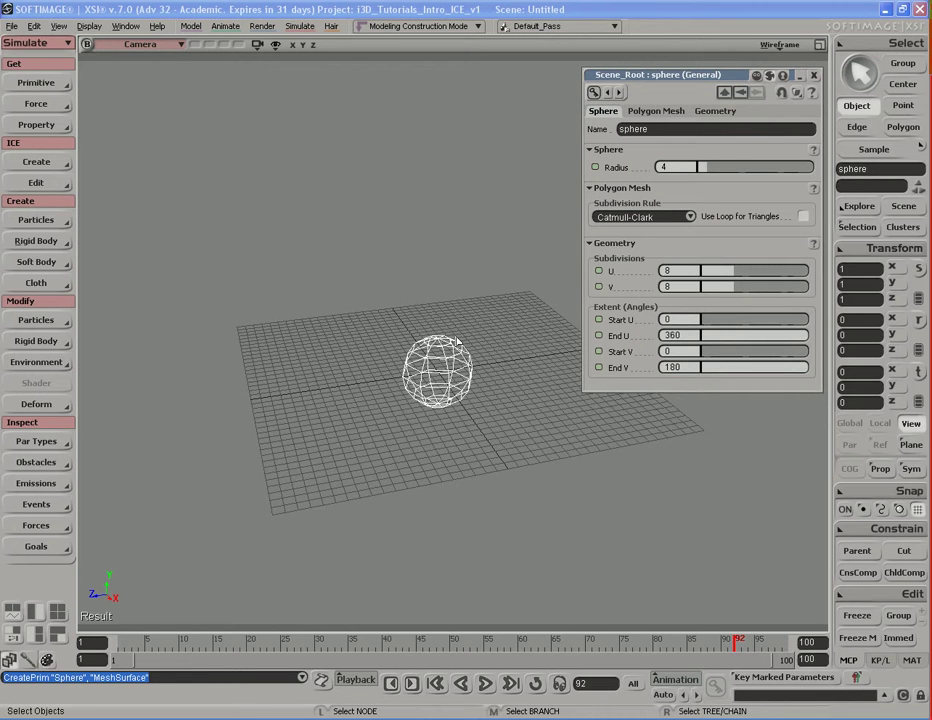
click(800, 76)
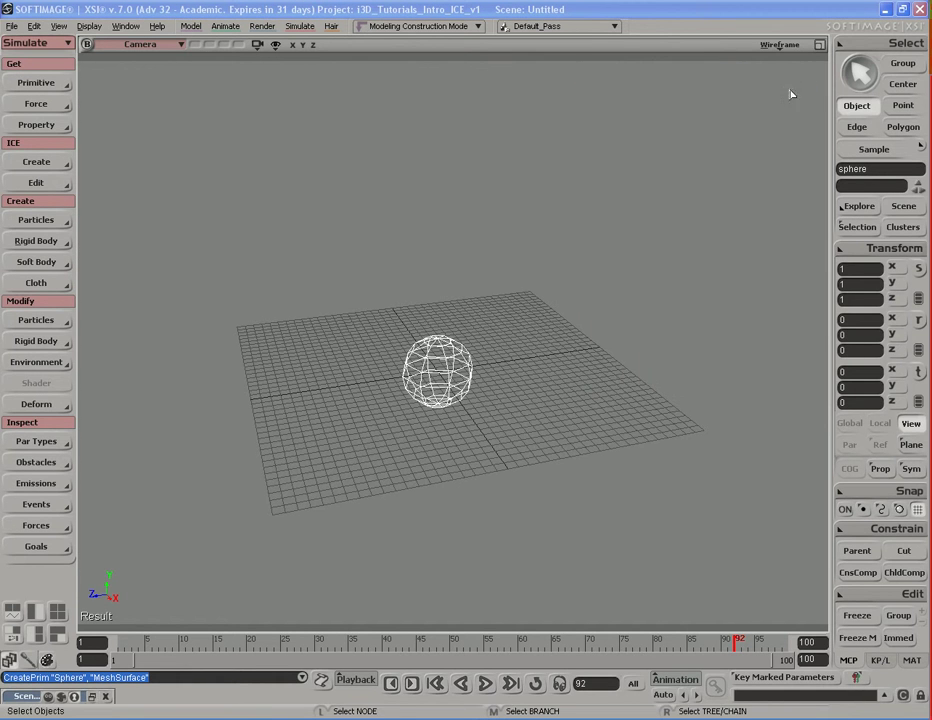
Create an ICE particle emission from the sphere and close the new point cloud's property editor
click(50, 161)
click(139, 163)
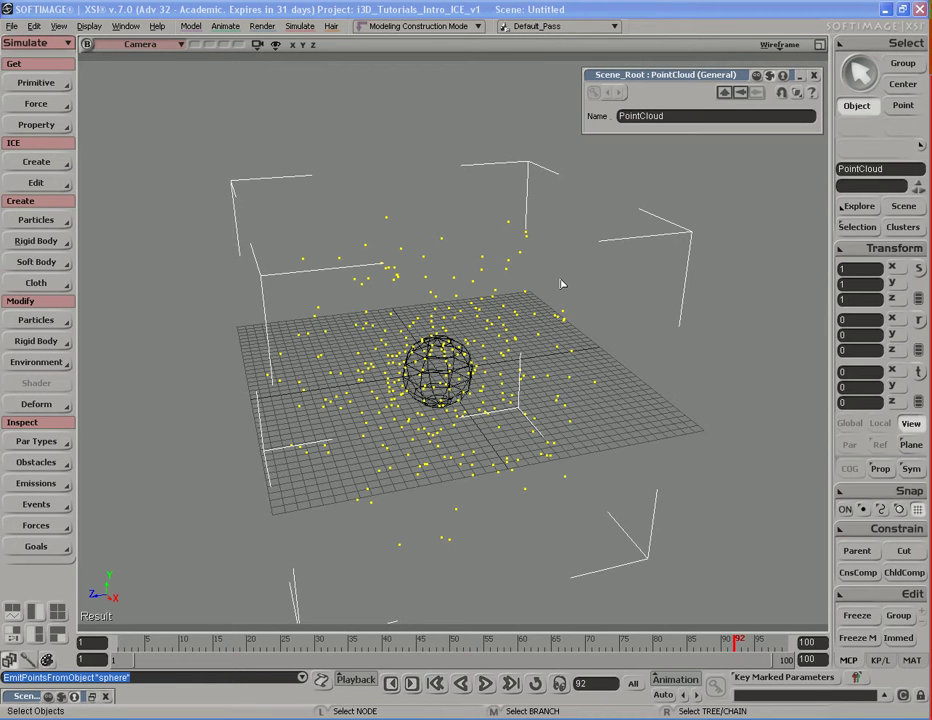
click(815, 76)
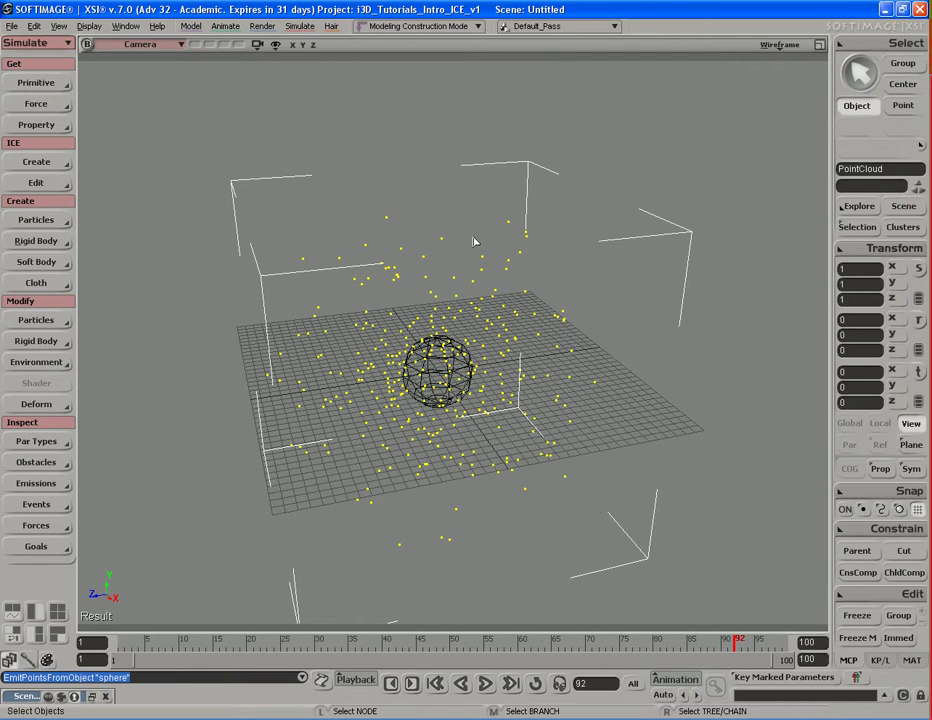
Open the Particle Display properties of the point cloud and keep Display As set to Automatic
drag(472, 236, 527, 306)
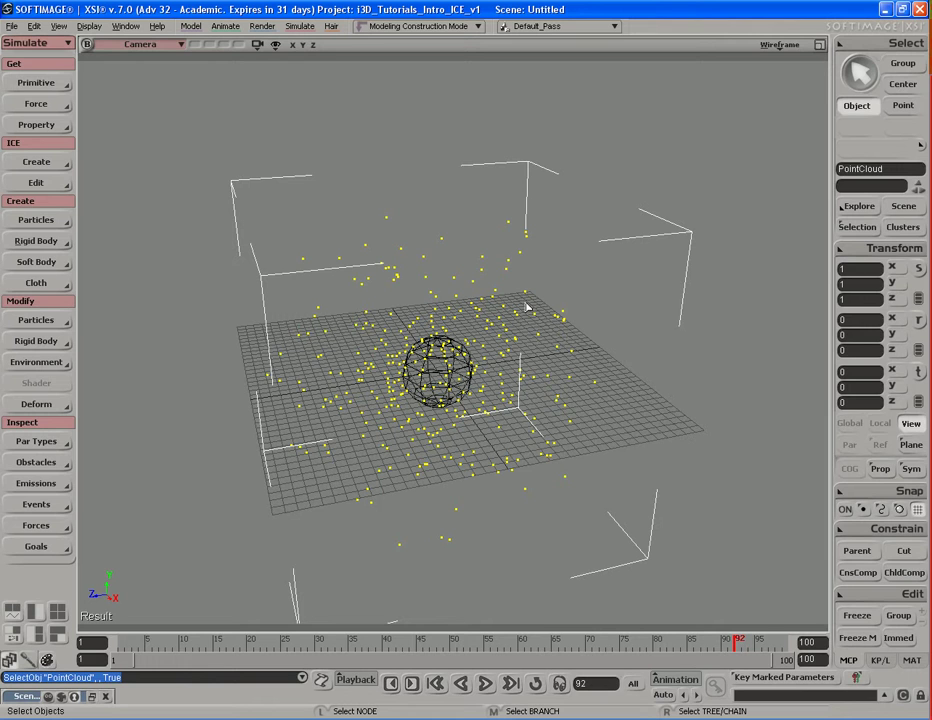
click(858, 227)
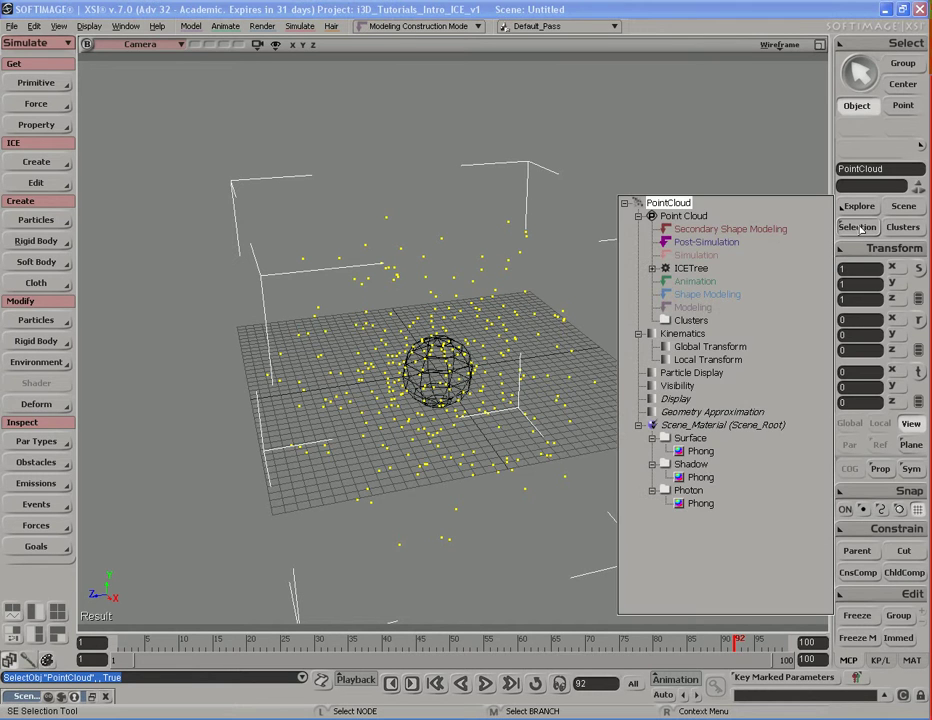
click(694, 373)
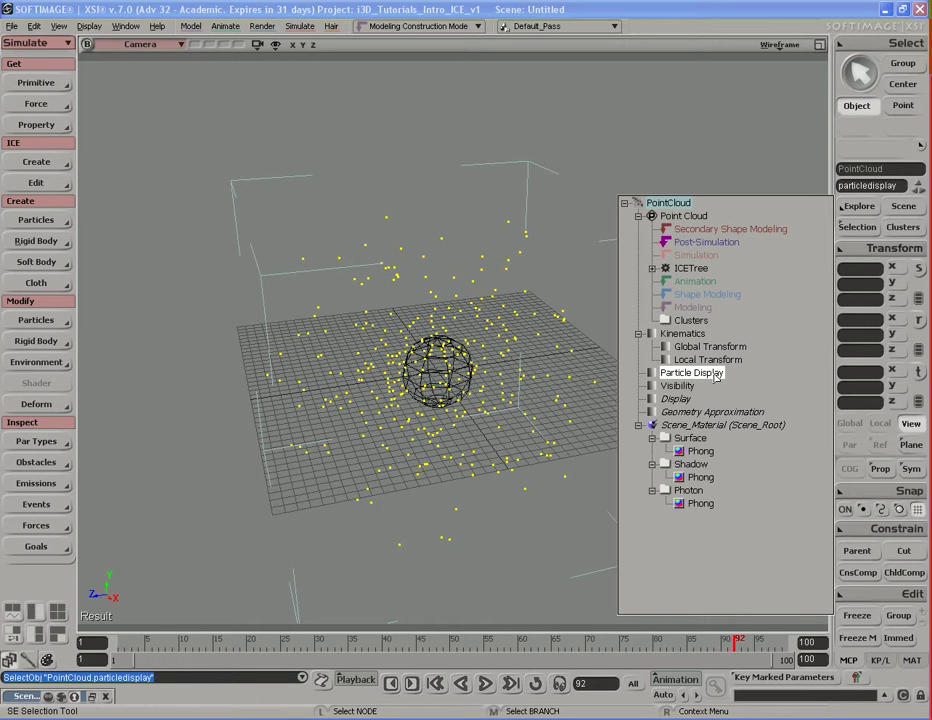
click(653, 374)
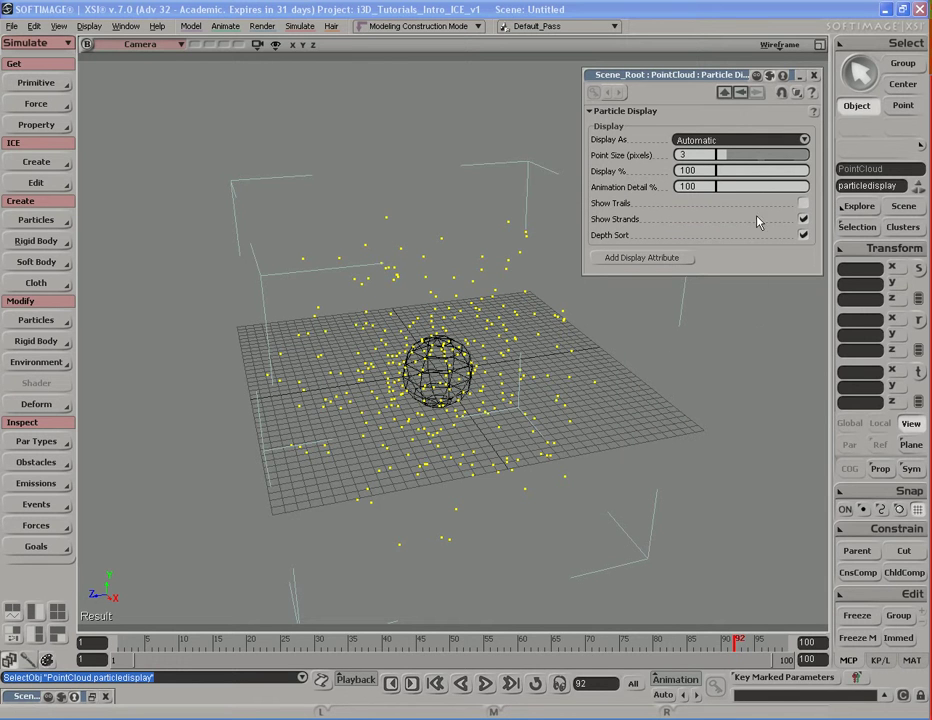
click(804, 140)
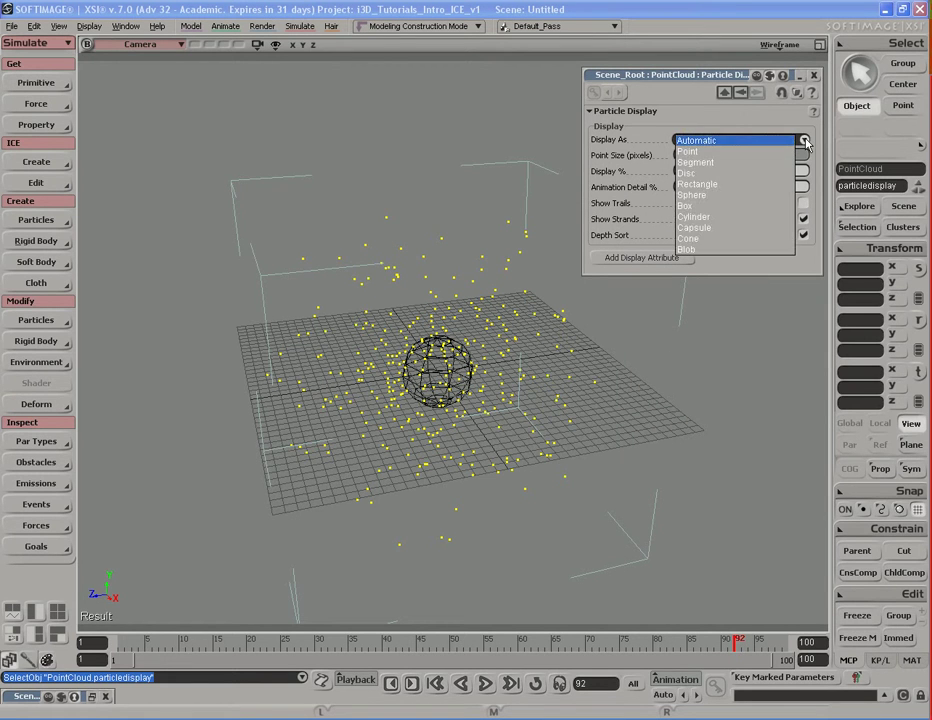
click(755, 141)
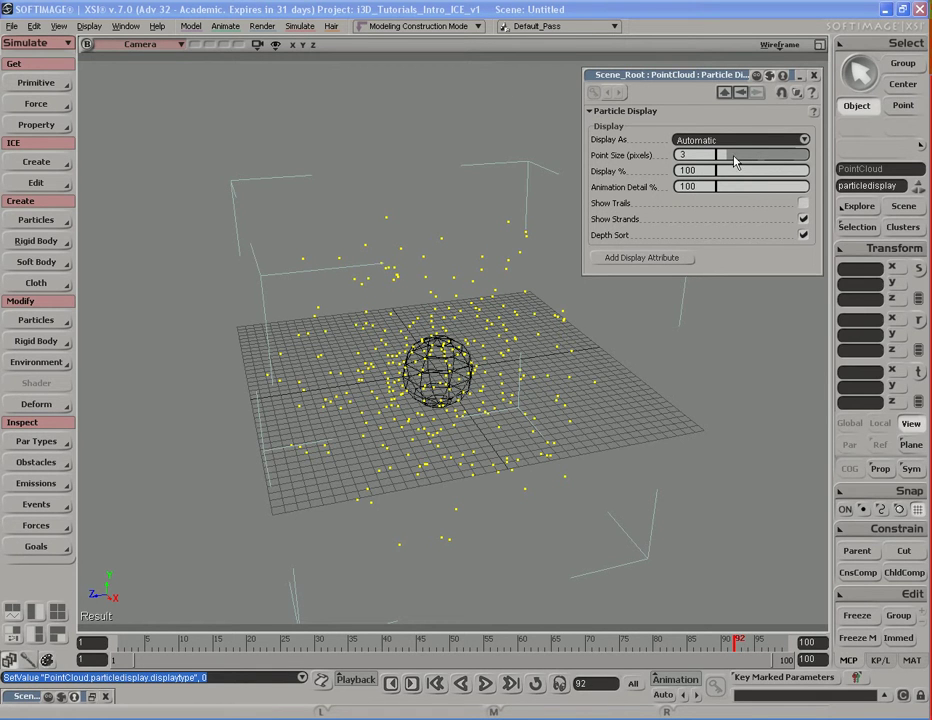
Try a particle point size of 20 pixels and restore it to 3 pixels
drag(729, 160, 814, 157)
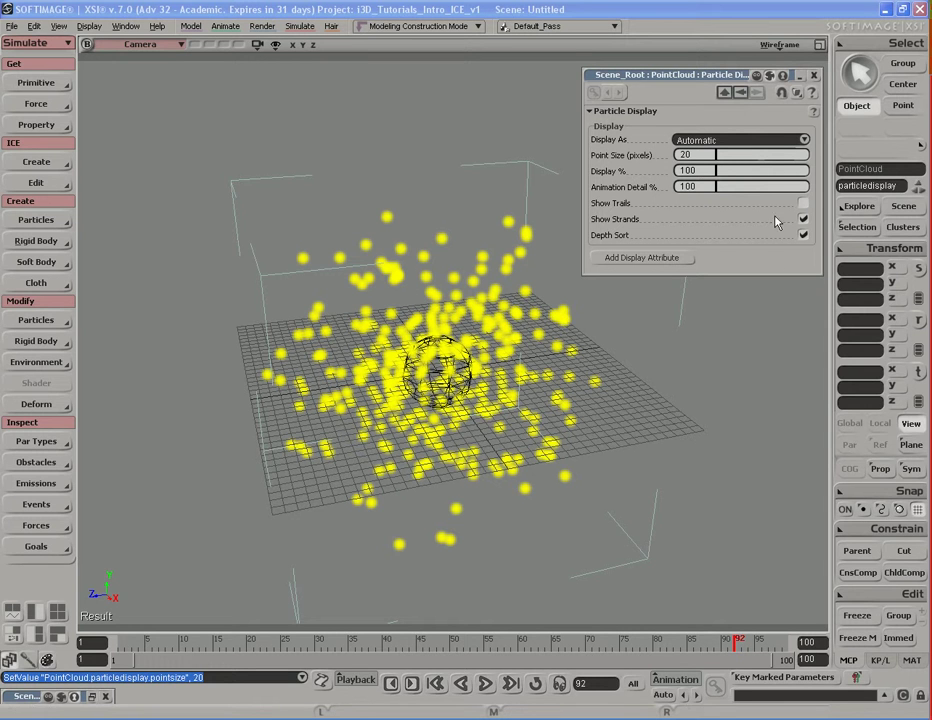
double_click(700, 154)
text(3)
key(Return)
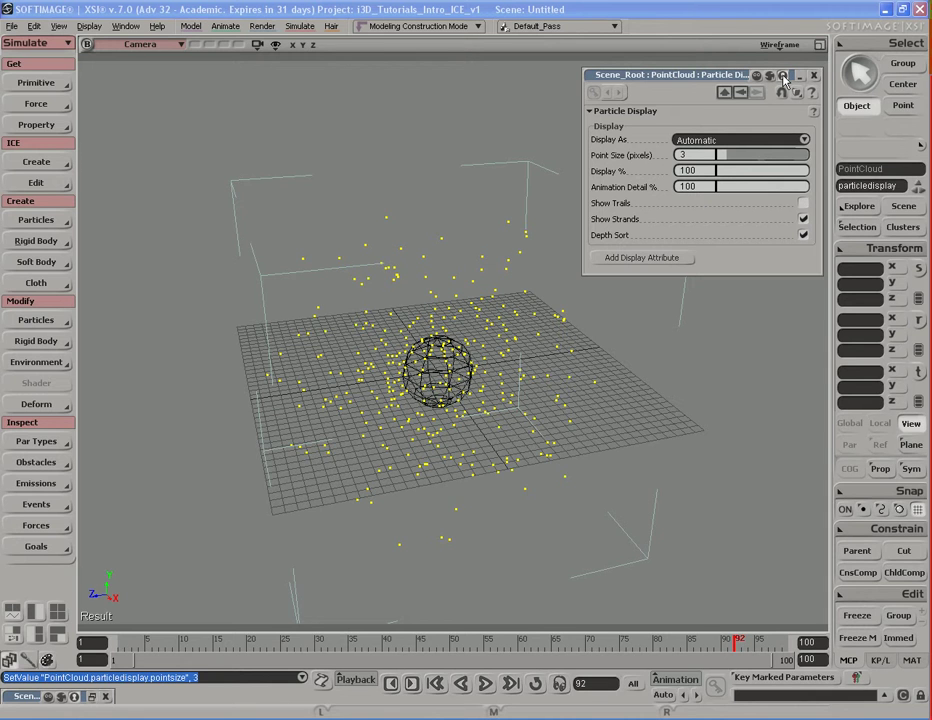
Select the point cloud, open the Emit from Surface node's properties from its ICE tree, and collapse the tree window
drag(733, 76, 742, 84)
drag(321, 146, 379, 224)
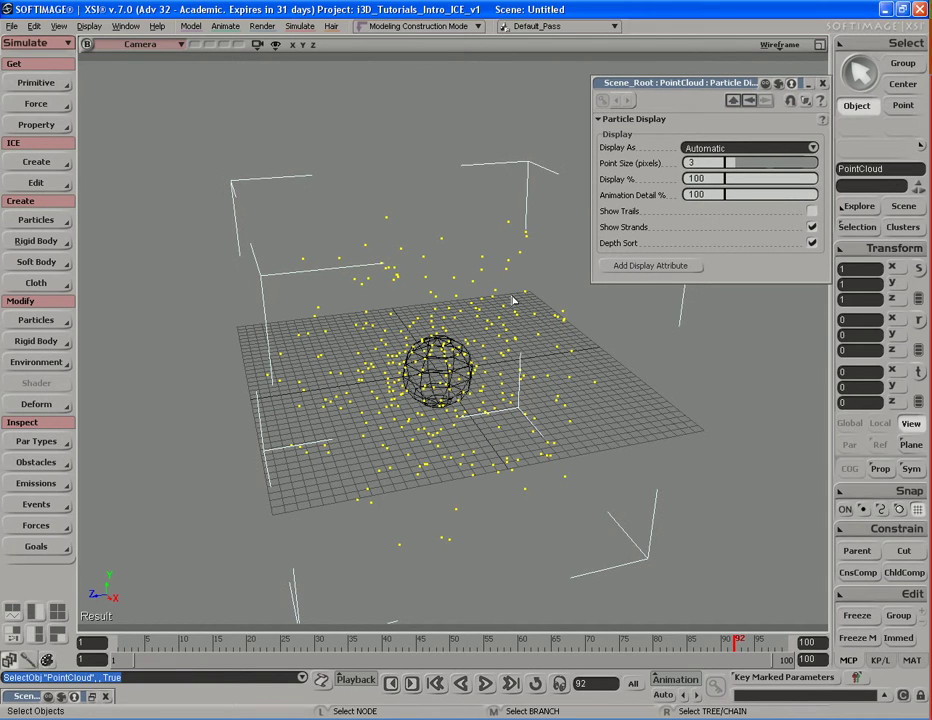
key(alt+9)
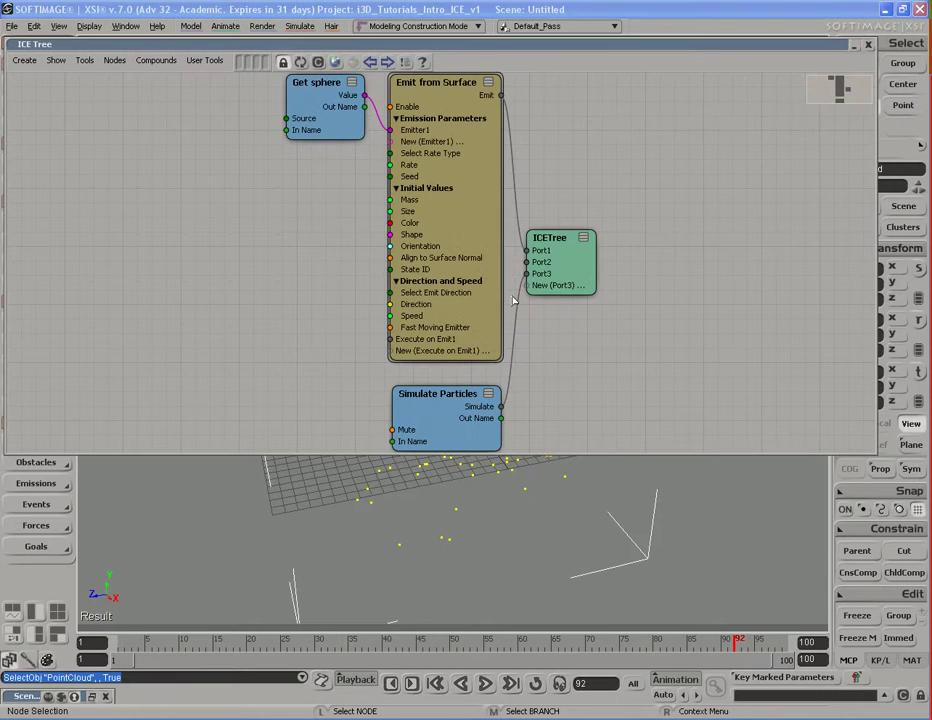
double_click(493, 198)
double_click(599, 44)
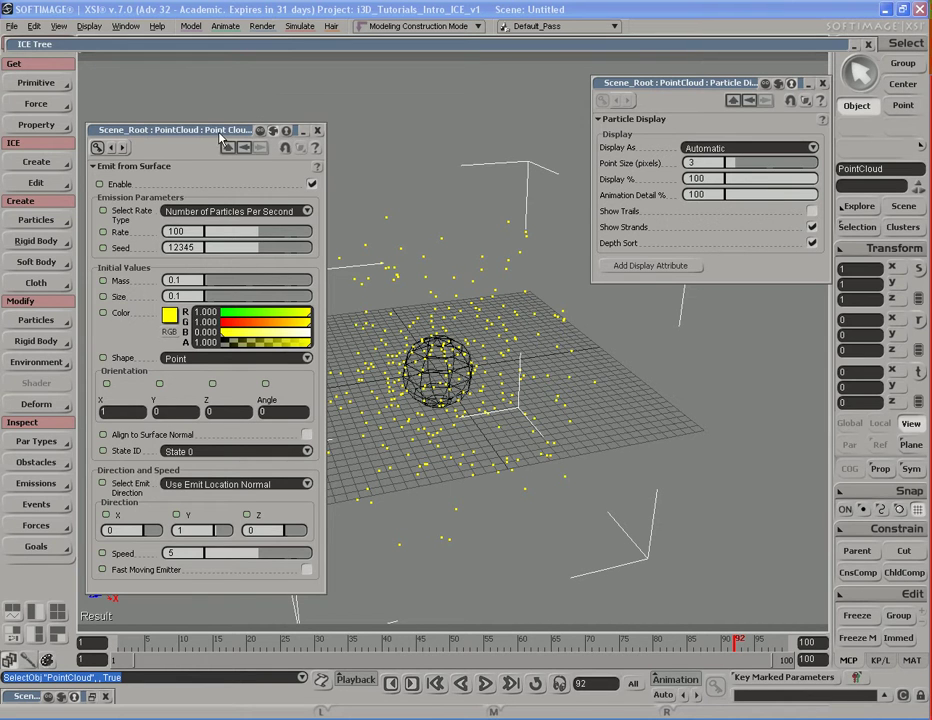
Set the emission rate to 500000 particles per second and close the Emit from Surface properties
drag(222, 134, 220, 104)
double_click(190, 199)
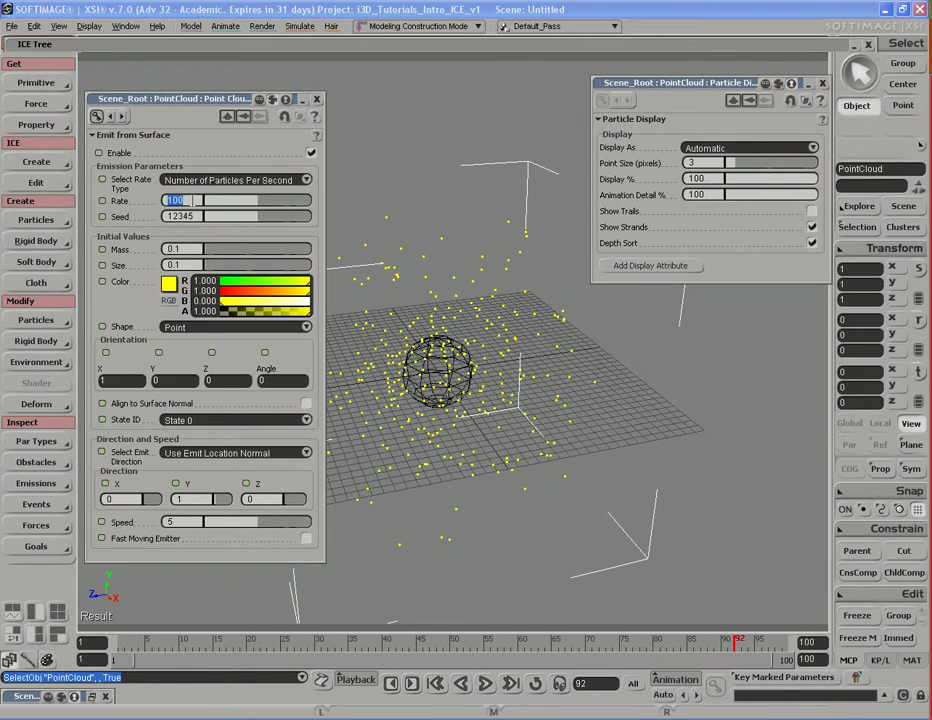
text(500000)
key(Return)
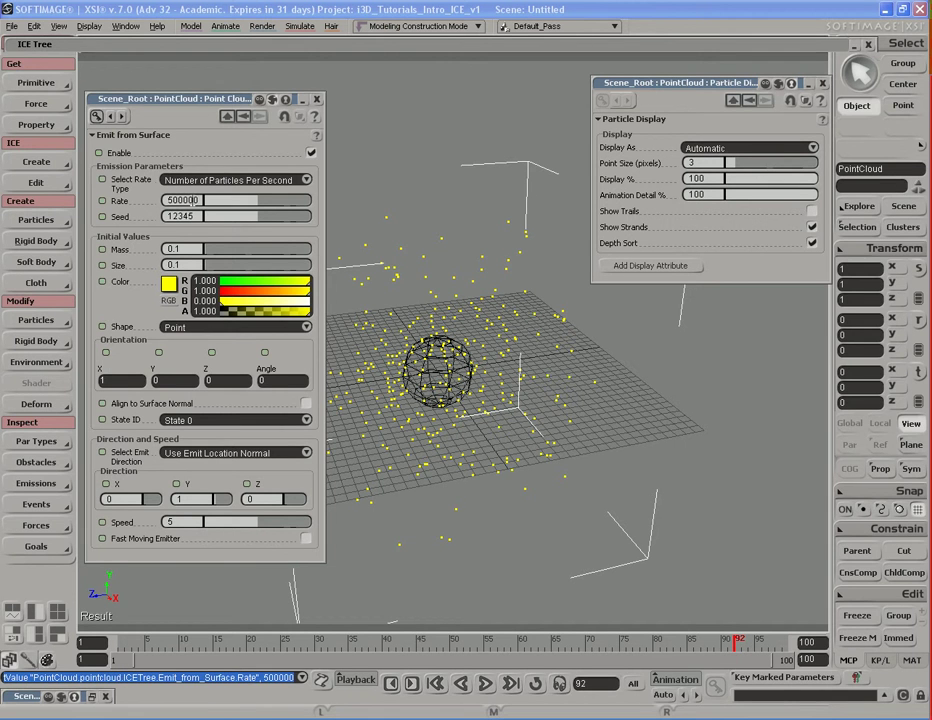
click(316, 99)
Play the particle simulation from the first frame, pausing to examine the dense cloud up close before playing further
key(shift+comma)
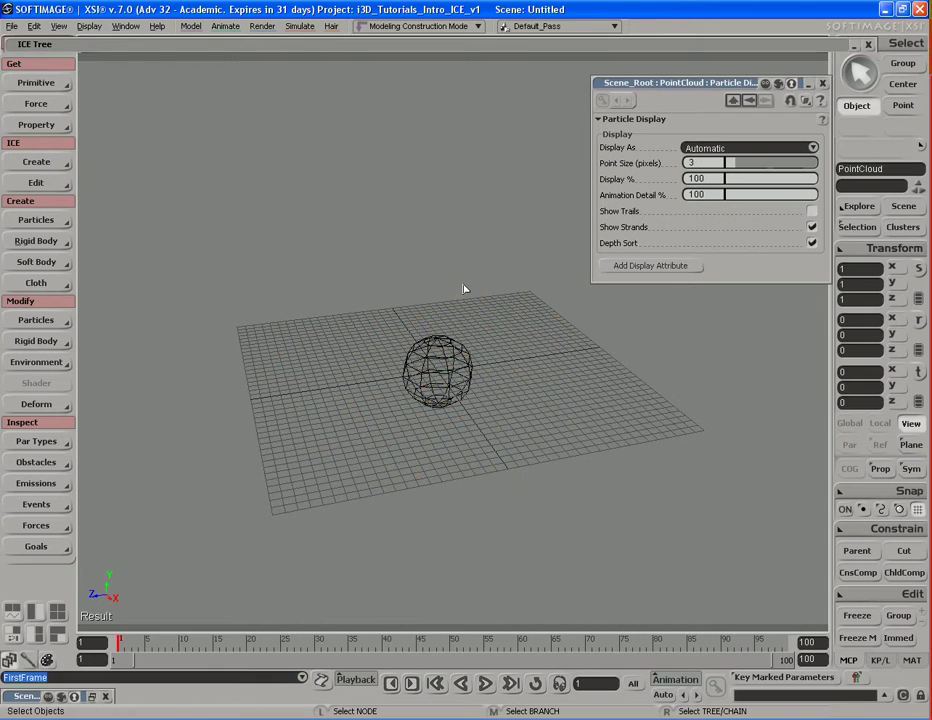
key(F10)
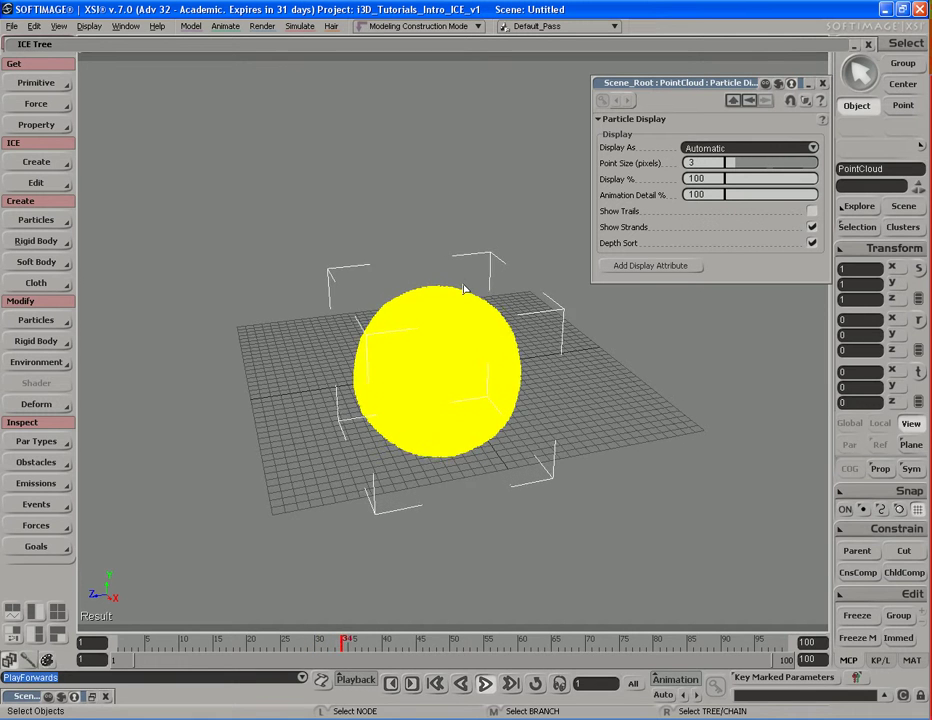
key(Up)
key(s)
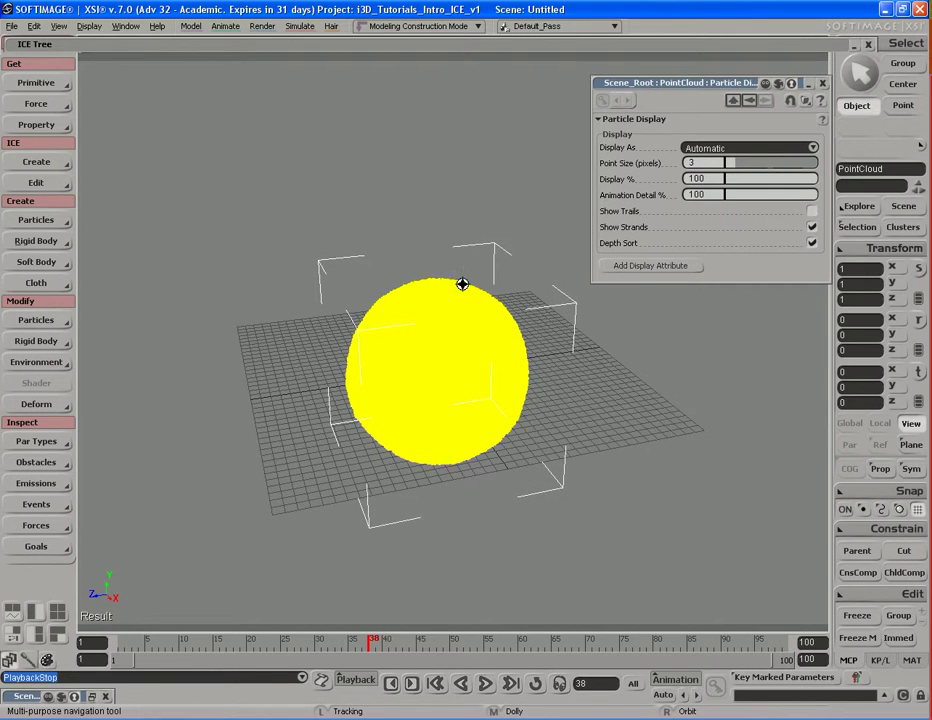
right_drag(462, 284, 493, 373)
middle_drag(493, 373, 296, 367)
scroll(487, 377, up, 5)
scroll(296, 368, down, 10)
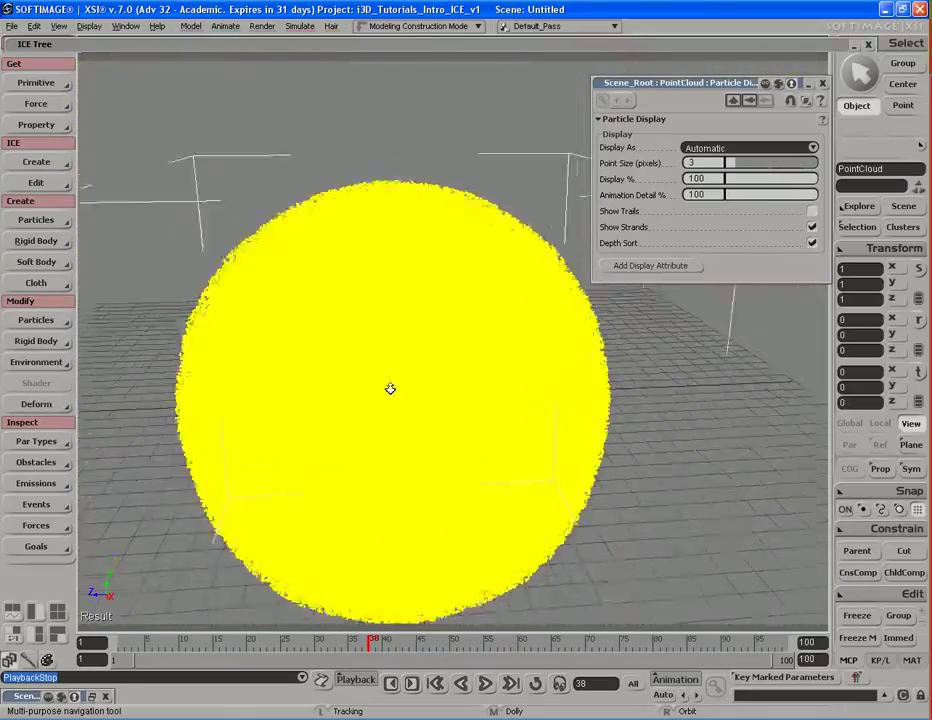
right_drag(558, 385, 539, 383)
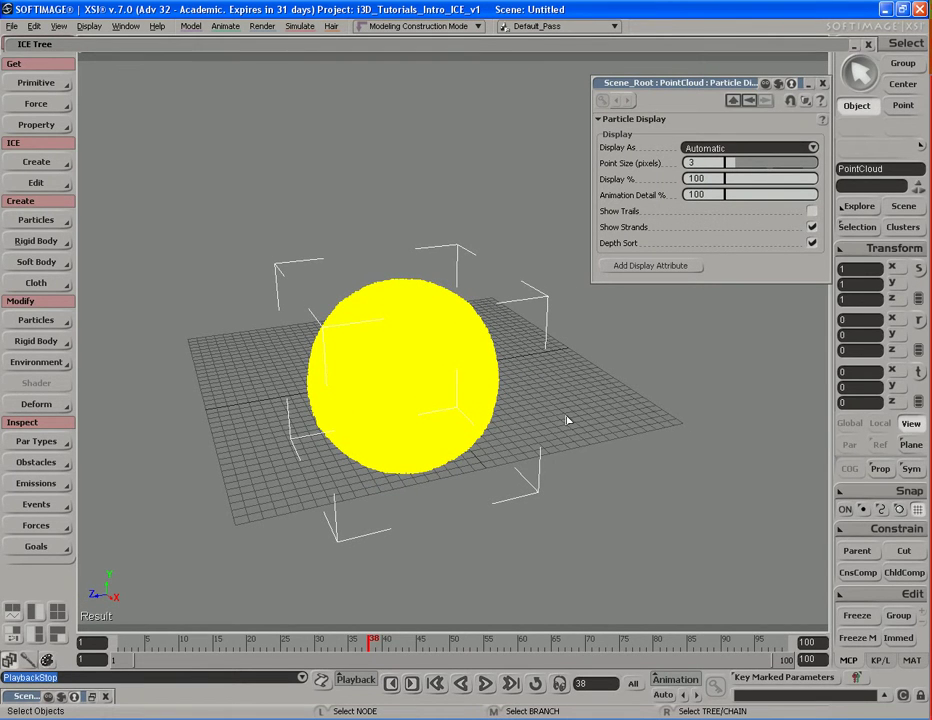
key(F4)
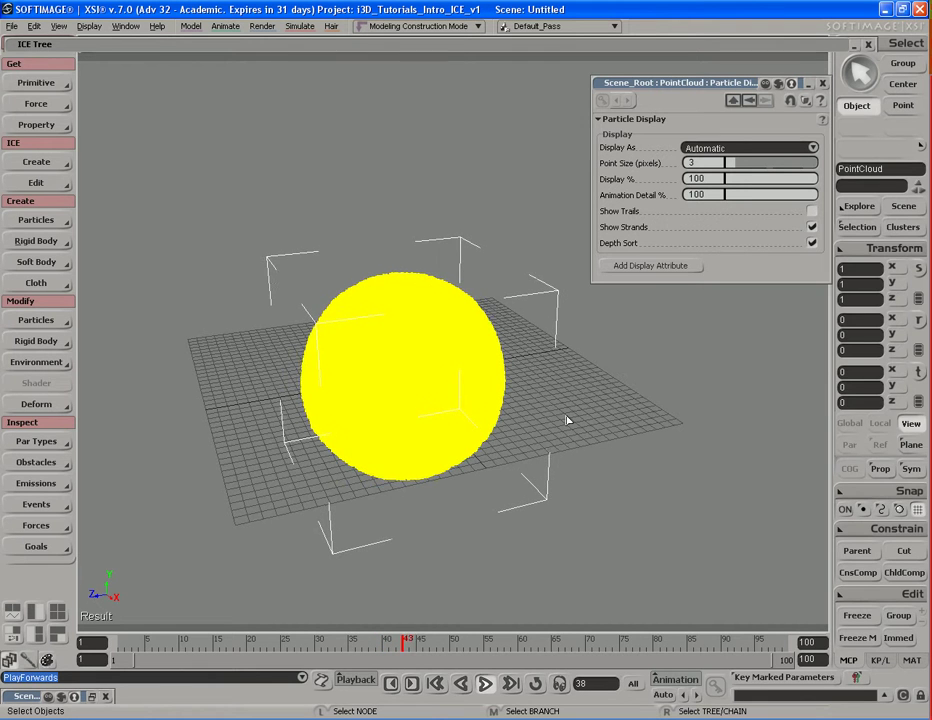
key(Escape)
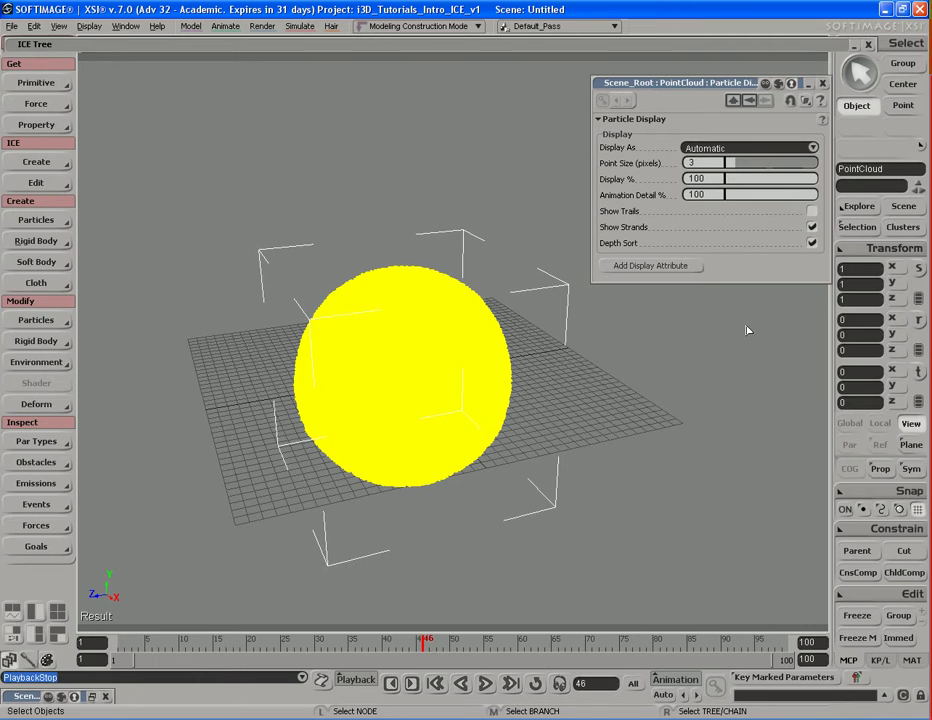
Try a particle Display % of 50 and replay the simulation to check the playback
click(614, 182)
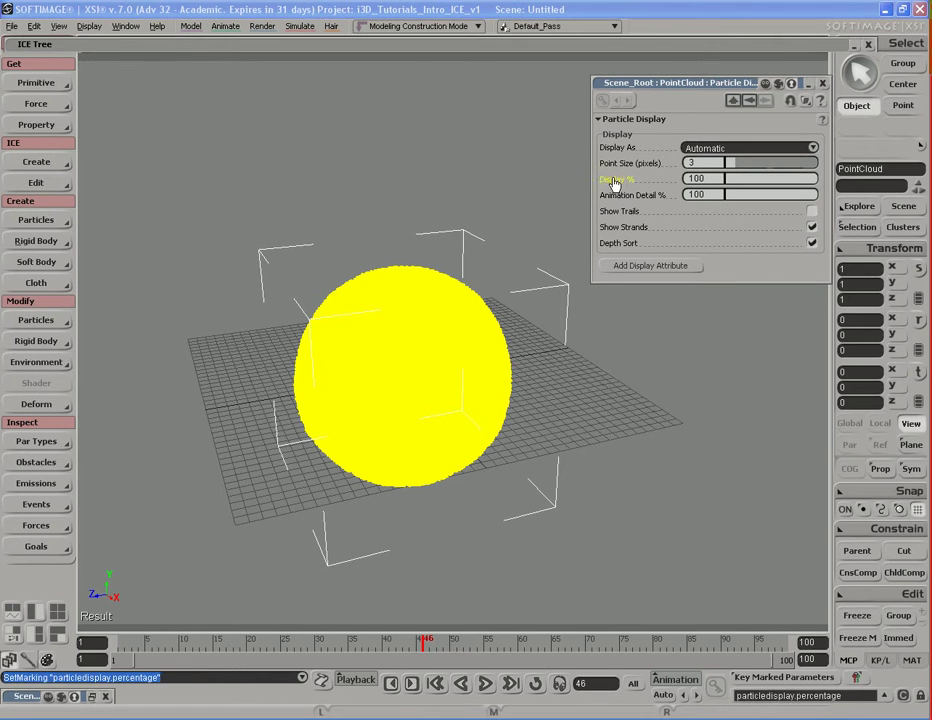
click(614, 182)
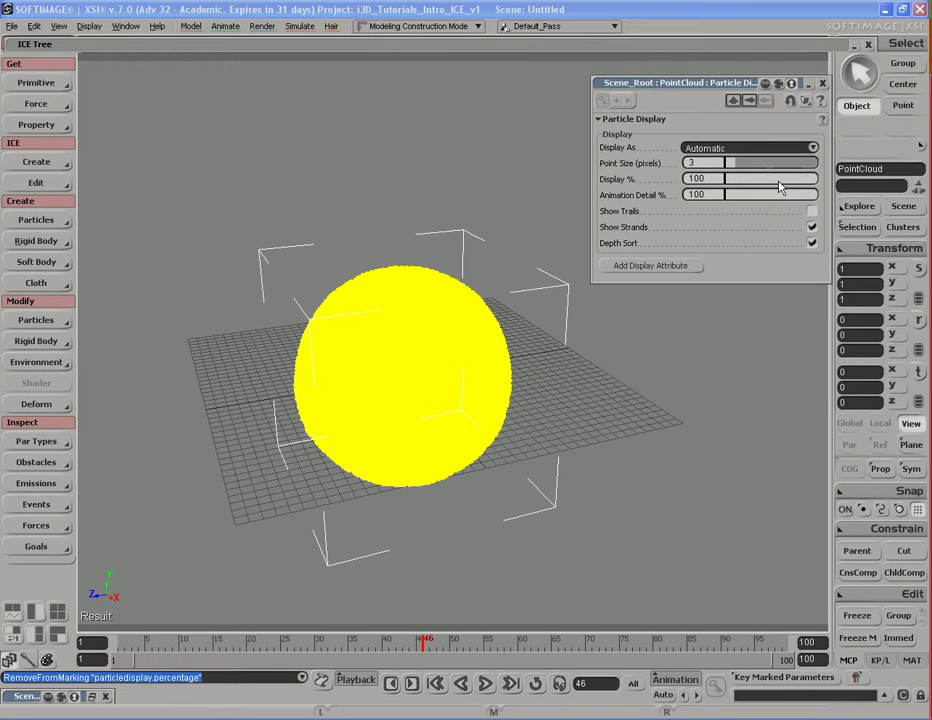
click(707, 179)
text(50)
key(Return)
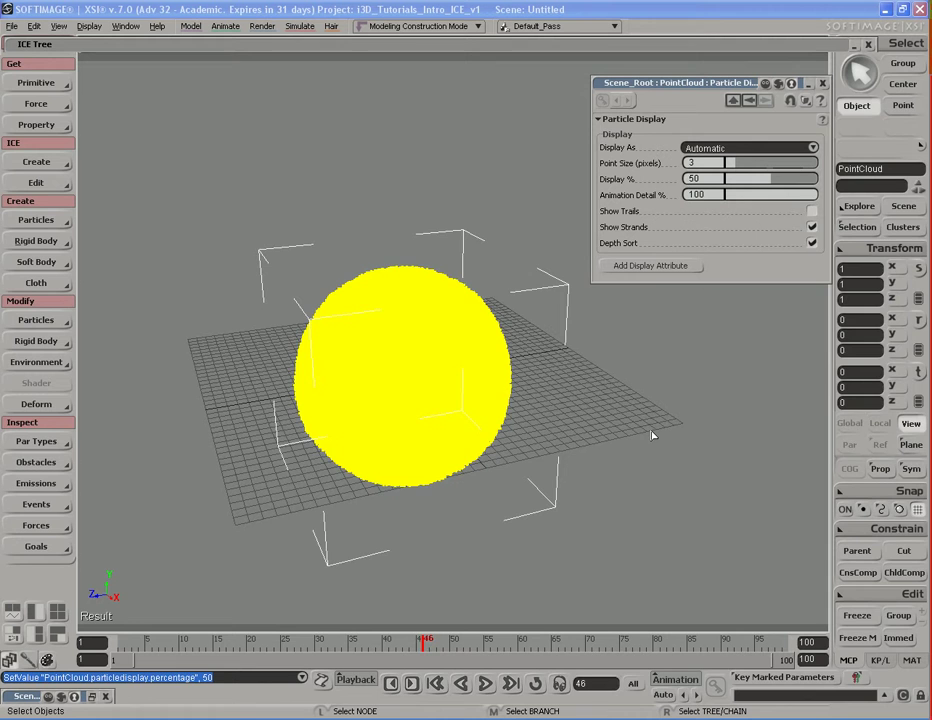
key(F10)
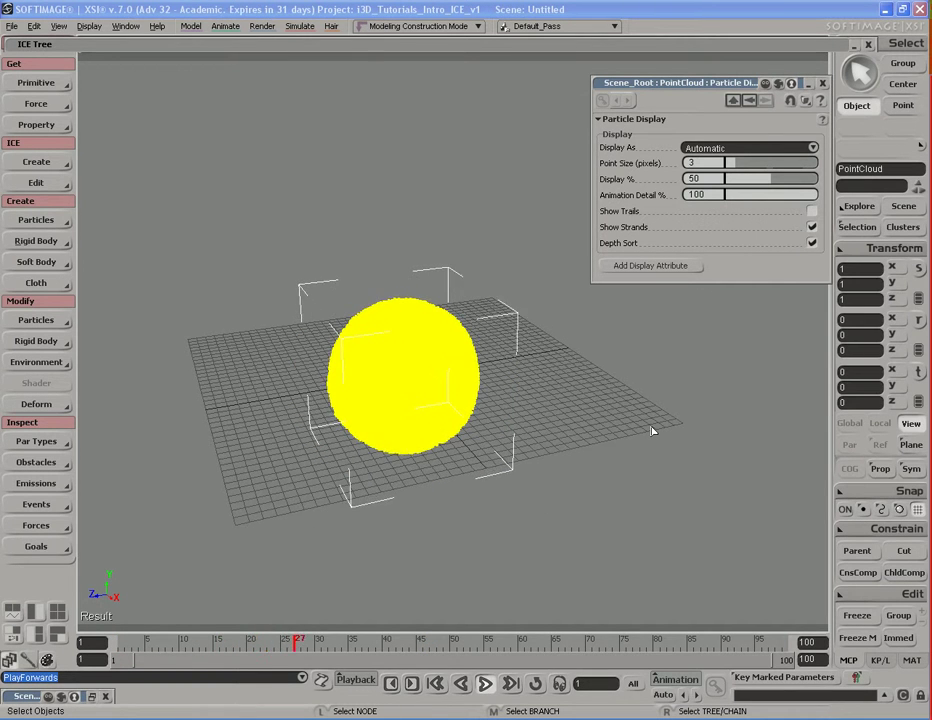
key(Escape)
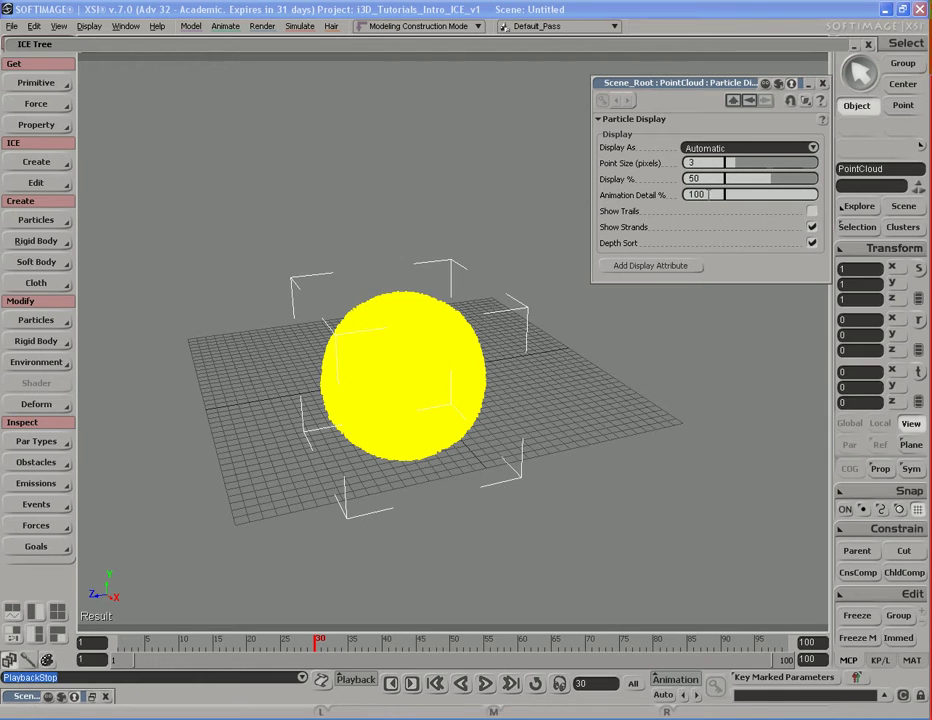
Try a particle Display % of 10 and replay the simulation from the first frame
click(708, 179)
text(1)
key(Return)
key(Home)
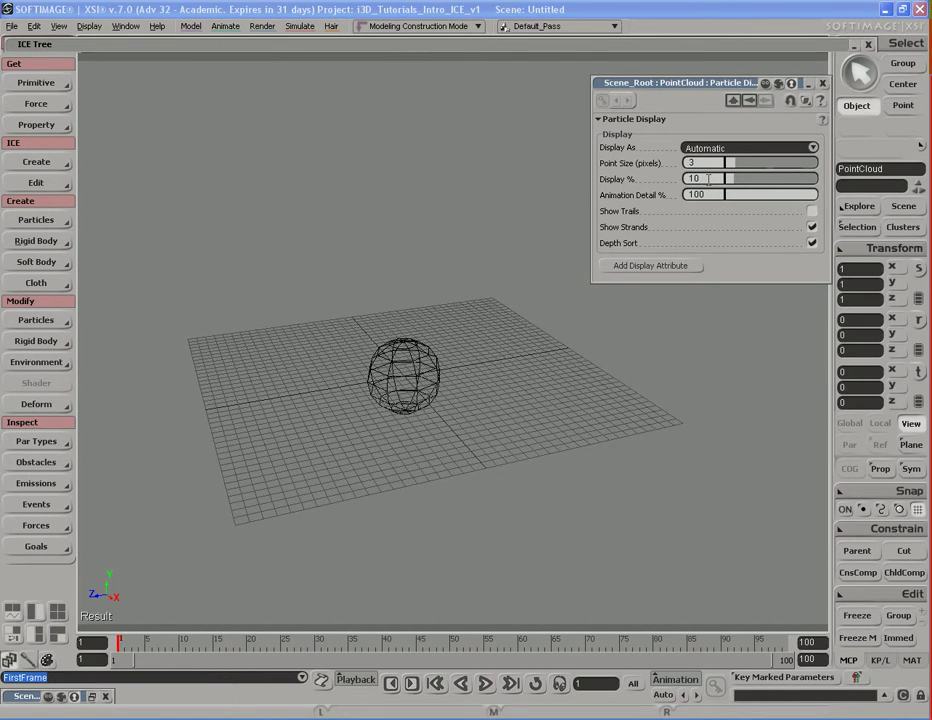
key(Up)
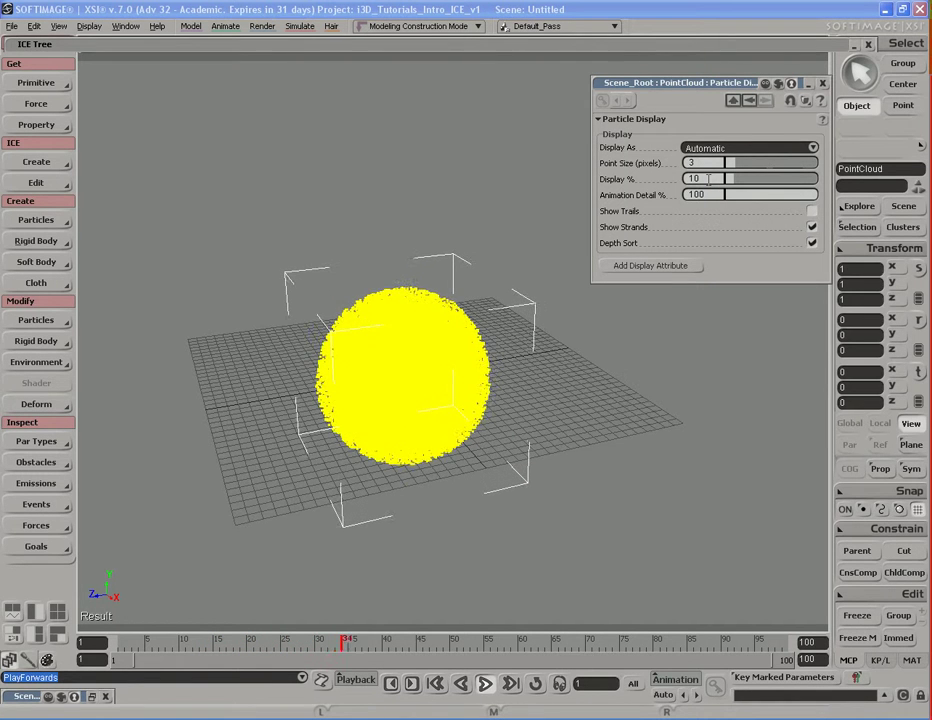
key(Escape)
Set the point cloud's Display % to 1
click(721, 178)
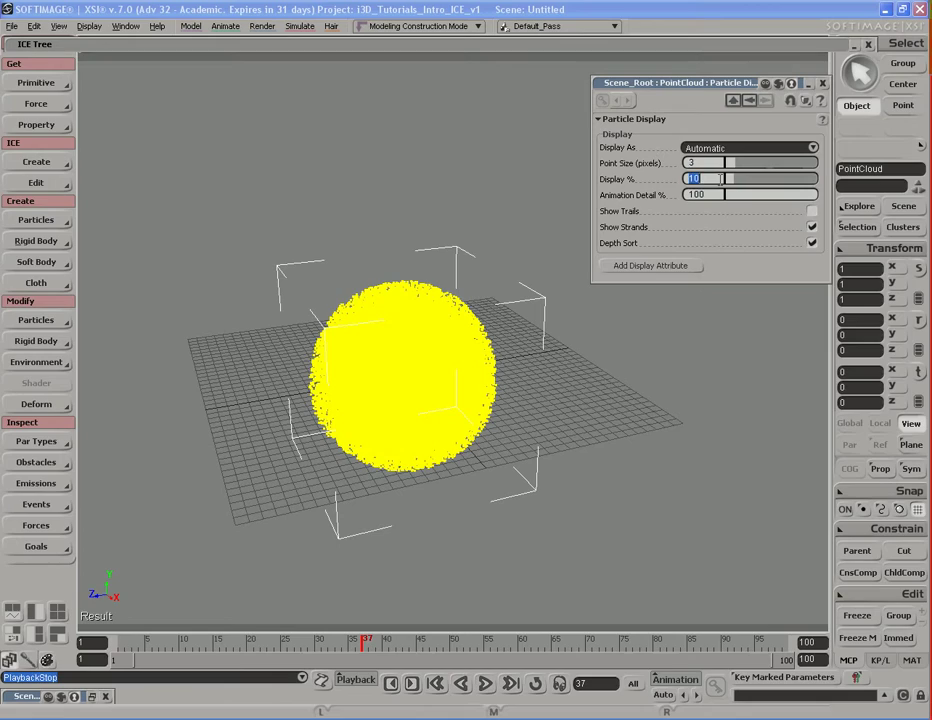
text(1)
key(Return)
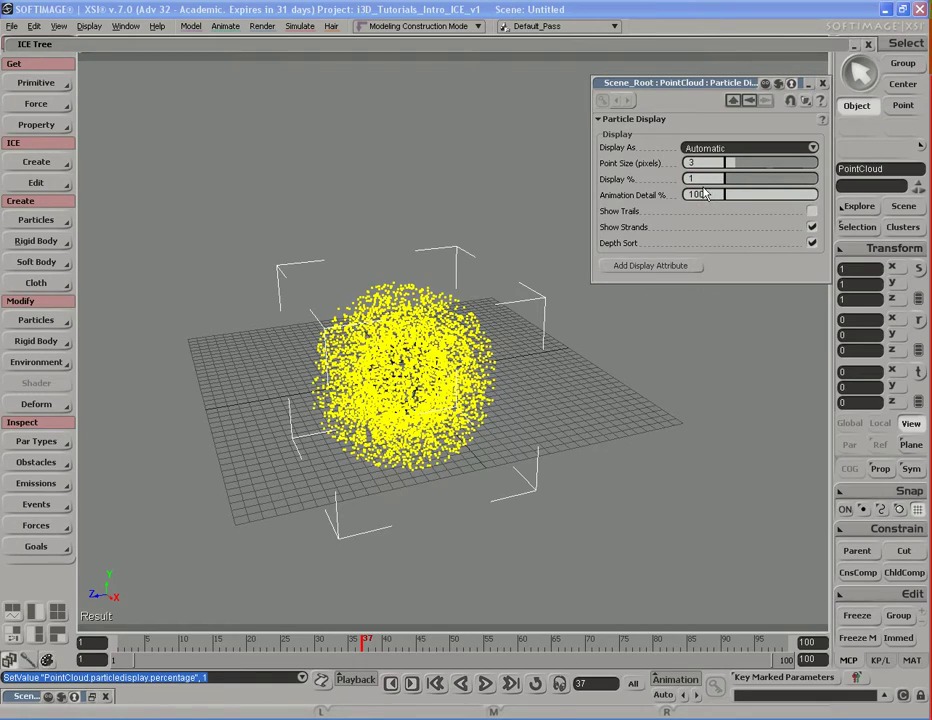
Examine the thinned particle cloud from several angles and resume the simulation playback
key(s)
right_drag(491, 435, 613, 414)
middle_drag(684, 416, 520, 418)
right_drag(520, 418, 549, 436)
middle_drag(549, 436, 574, 424)
right_drag(574, 424, 573, 403)
middle_drag(572, 403, 609, 386)
key(Up)
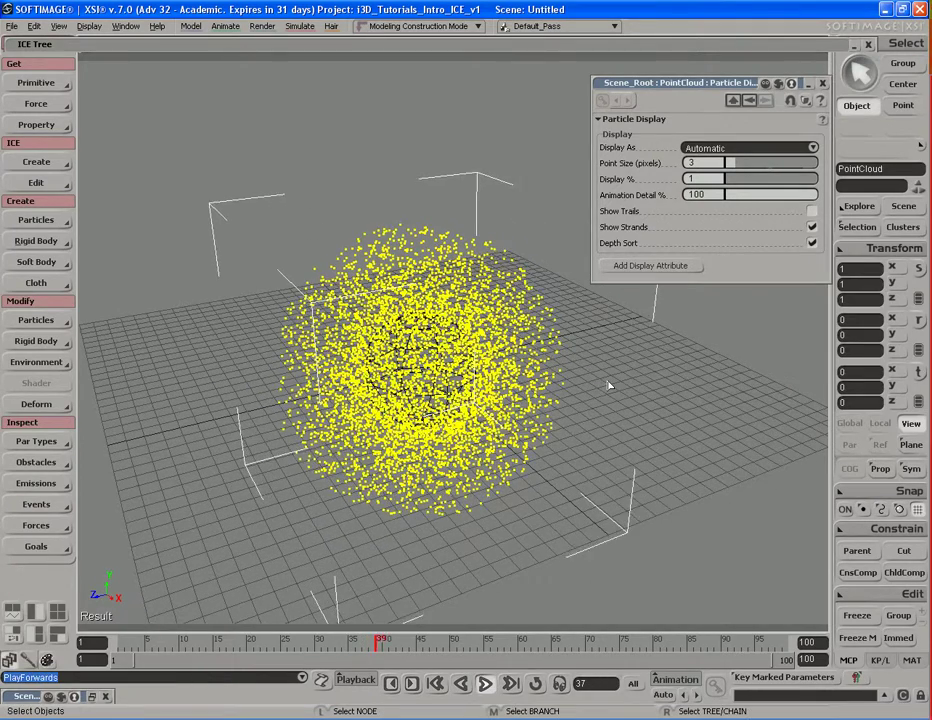
Stop the playback and restore the point cloud's Display % to 100
key(Up)
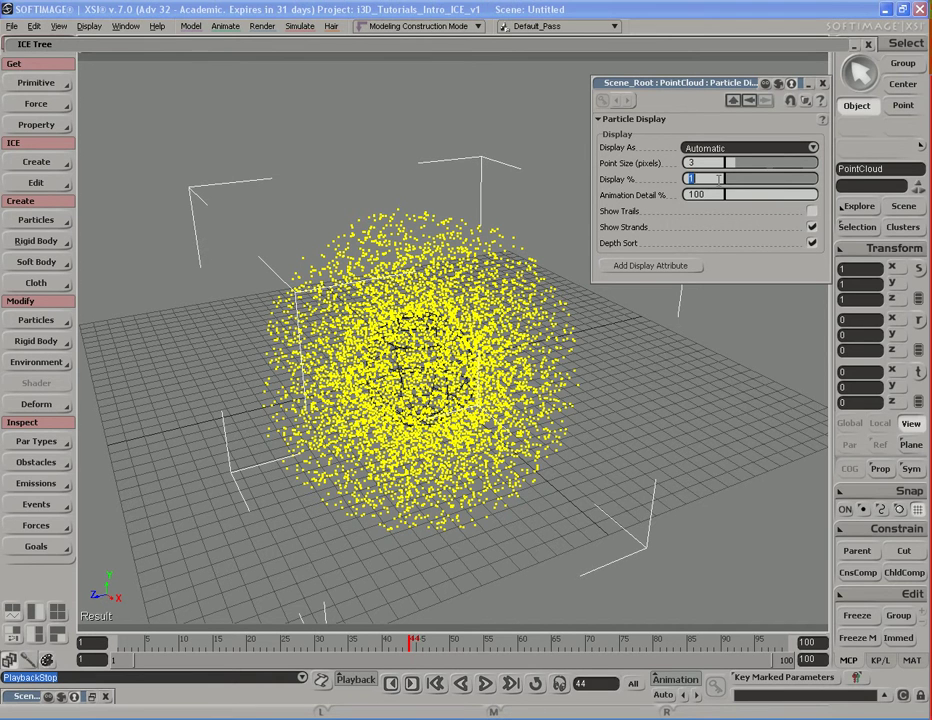
text(1)
key(Return)
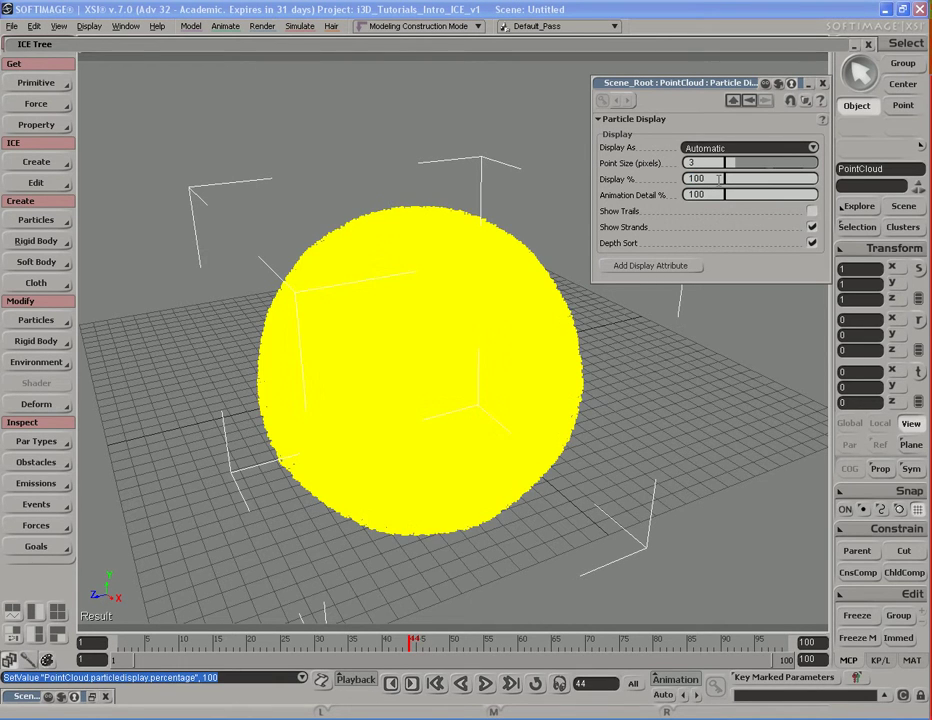
Set the Emit from Surface node's rate to 1000 particles per second and close its properties
double_click(512, 47)
double_click(410, 224)
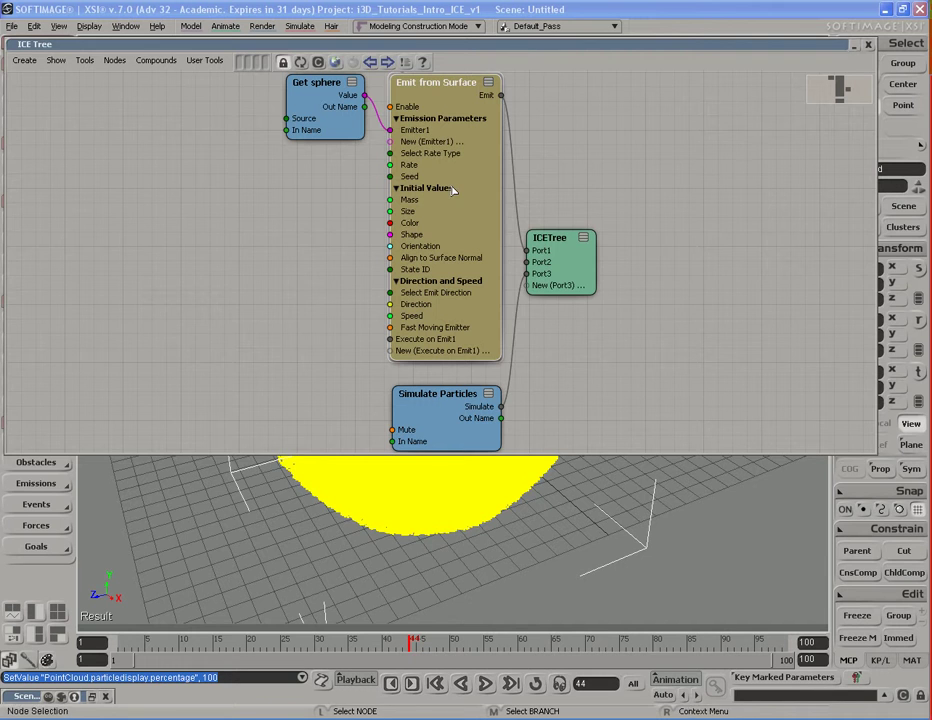
double_click(545, 45)
double_click(200, 201)
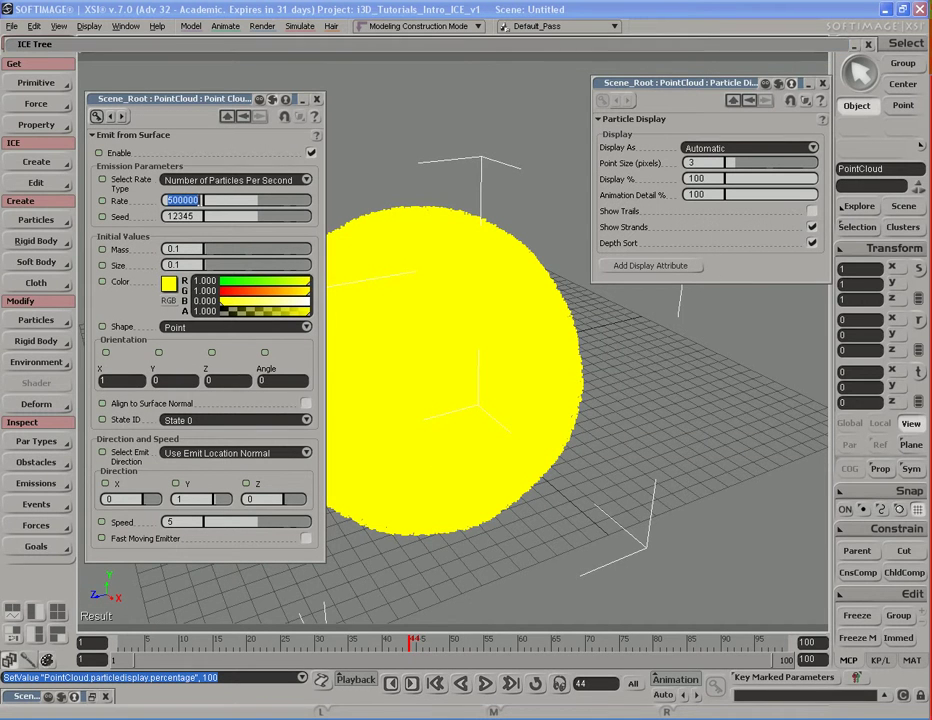
text(1000)
key(Return)
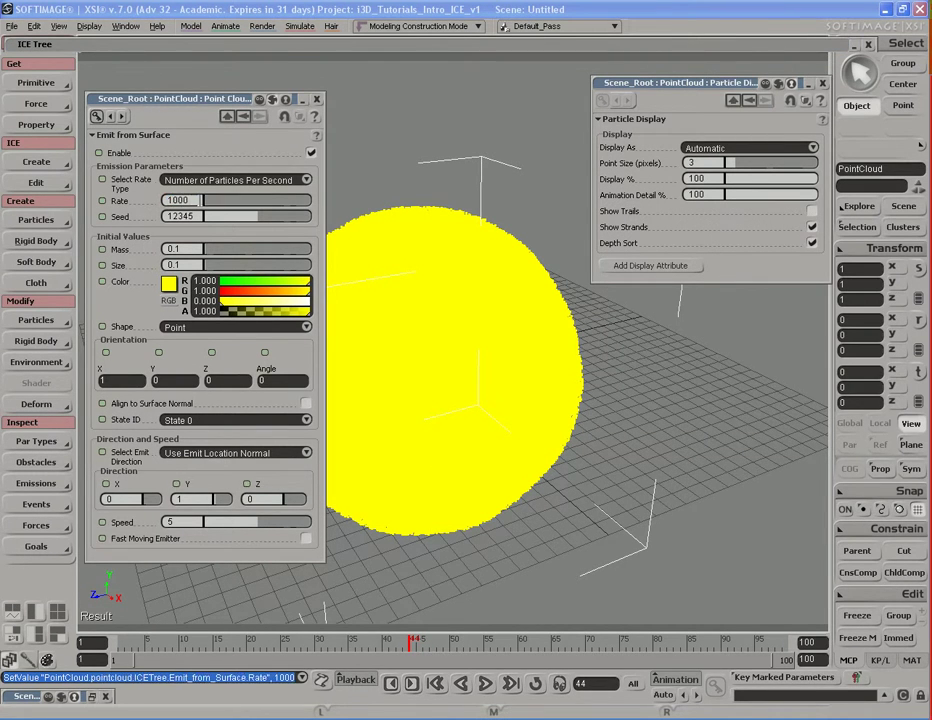
click(317, 100)
Replay the particle simulation from the first frame and stop it at frame 57
key(Home)
key(Up)
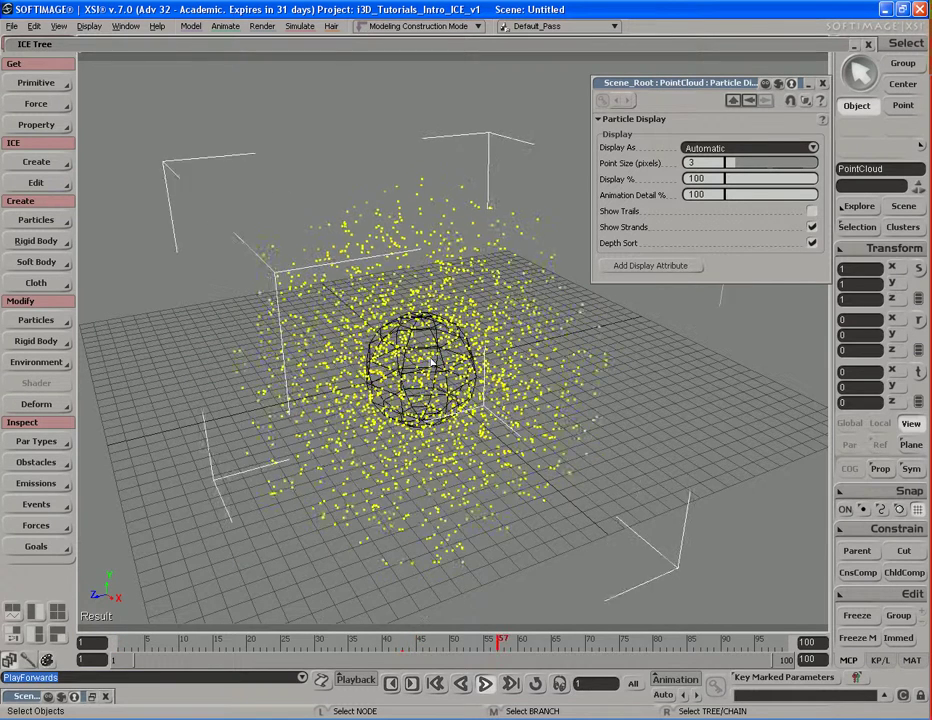
key(Up)
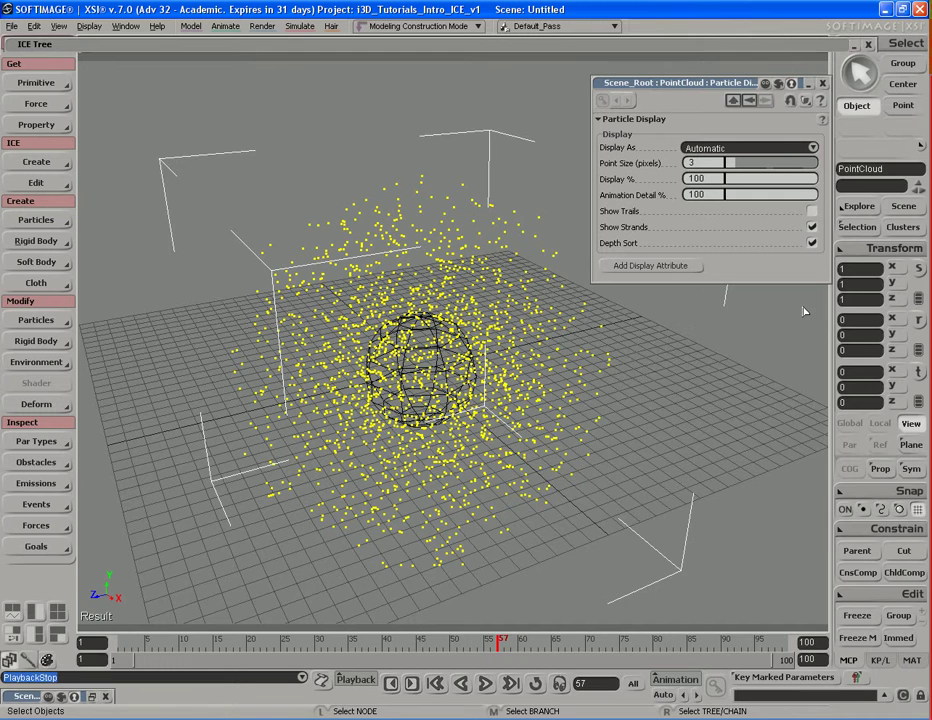
key(s)
middle_drag(482, 360, 603, 354)
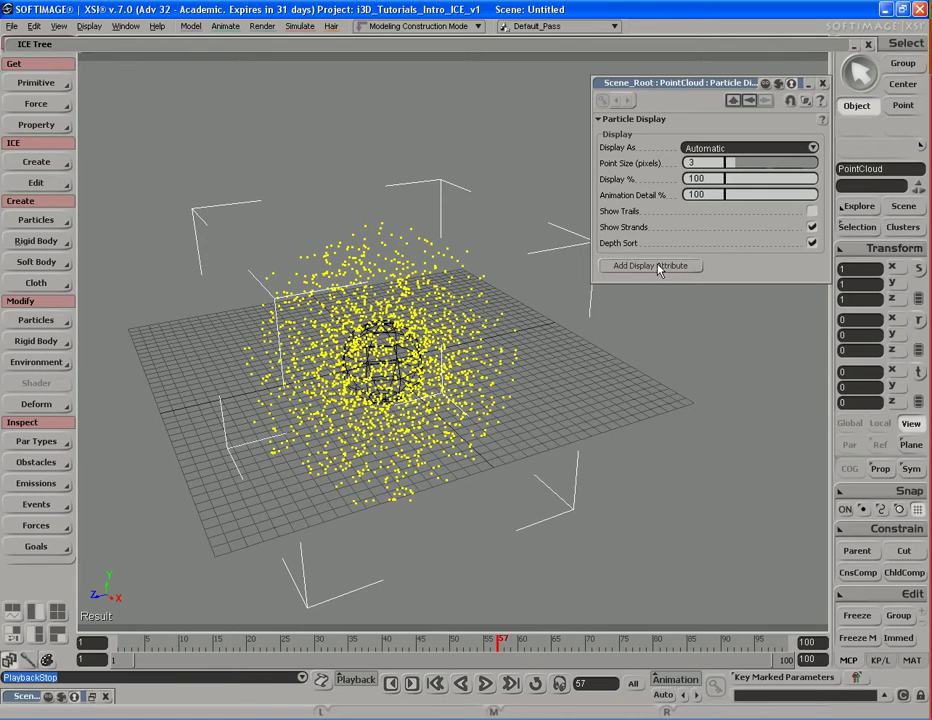
Close the Particle Display settings and add an Attribute Display property to the point cloud
click(822, 83)
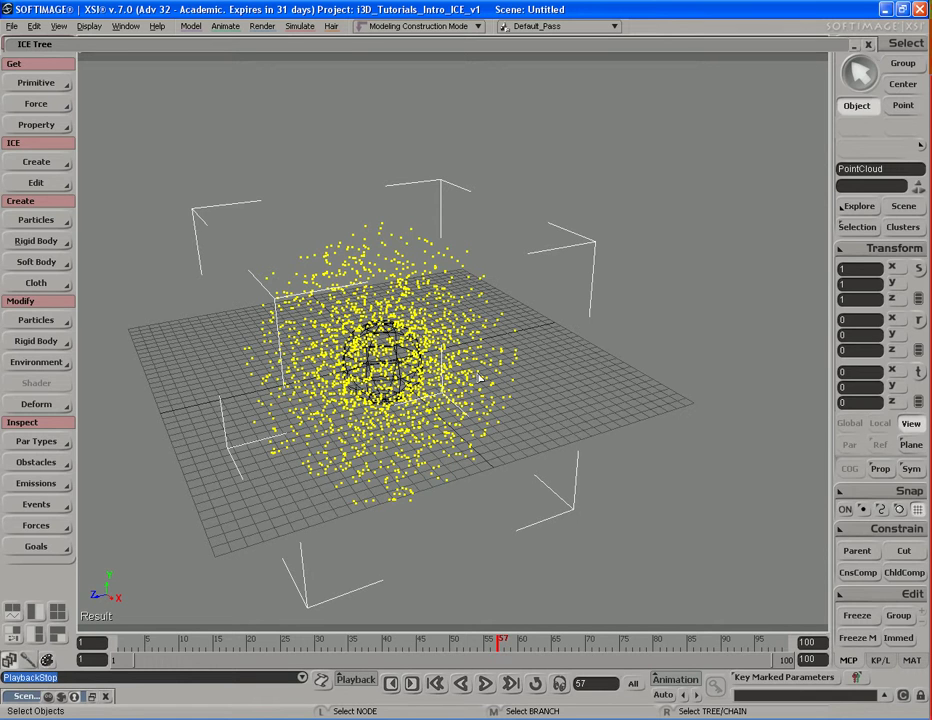
click(437, 268)
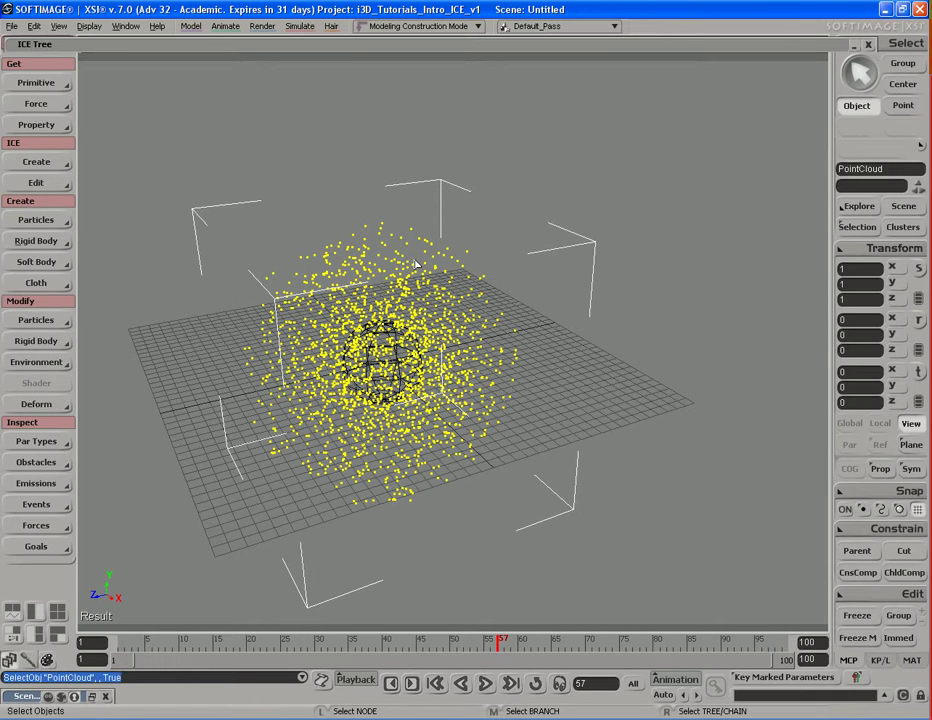
click(47, 127)
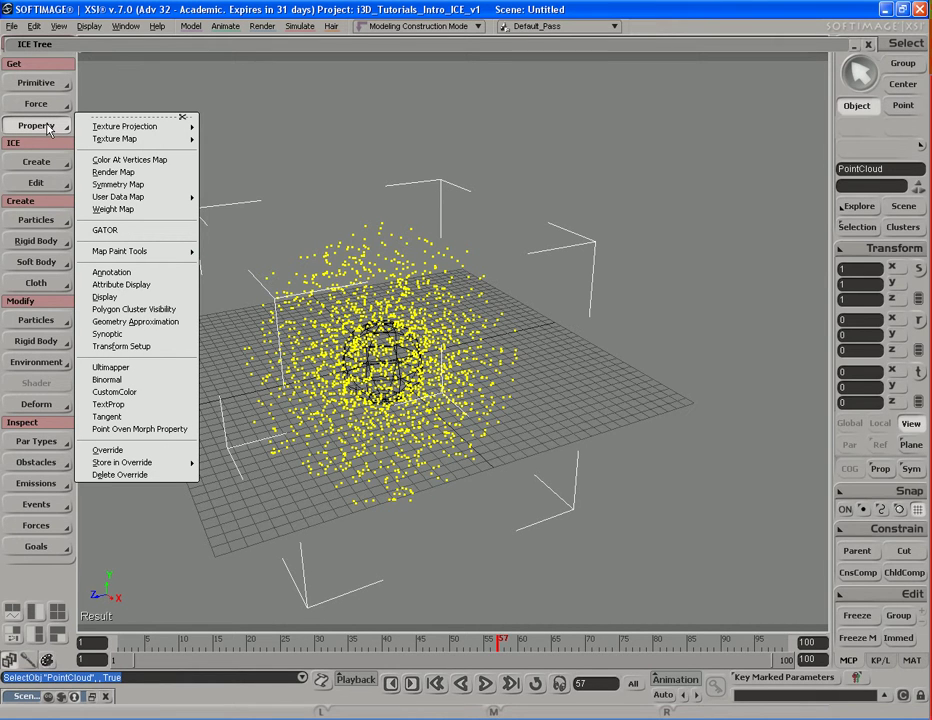
mouse_move(143, 142)
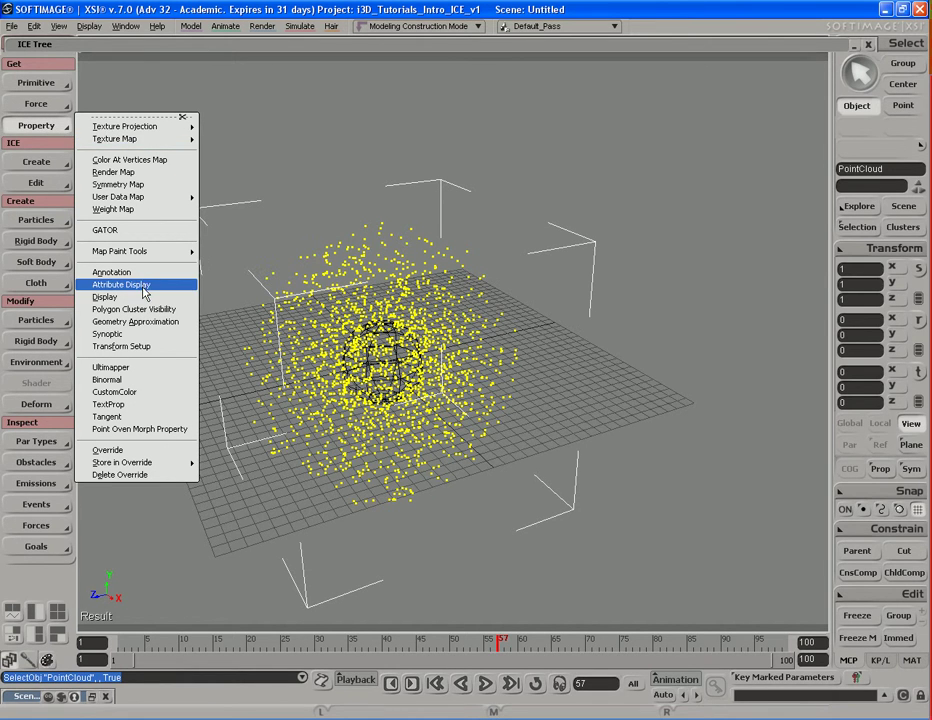
click(144, 287)
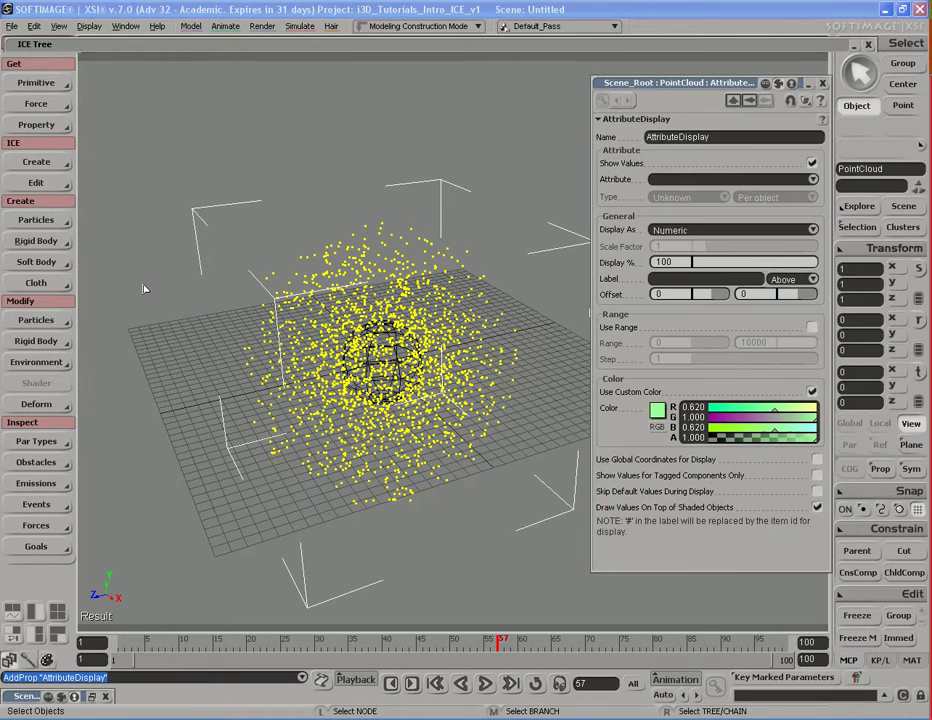
drag(530, 263, 466, 262)
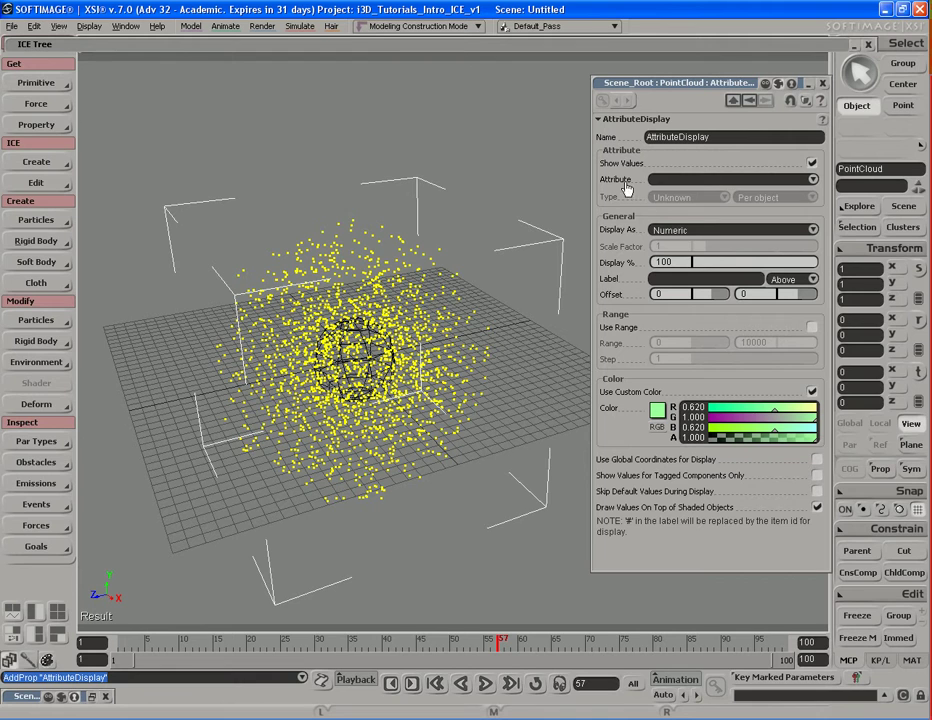
Choose PointVelocity as the attribute shown on the particles and inspect the cloud
click(813, 180)
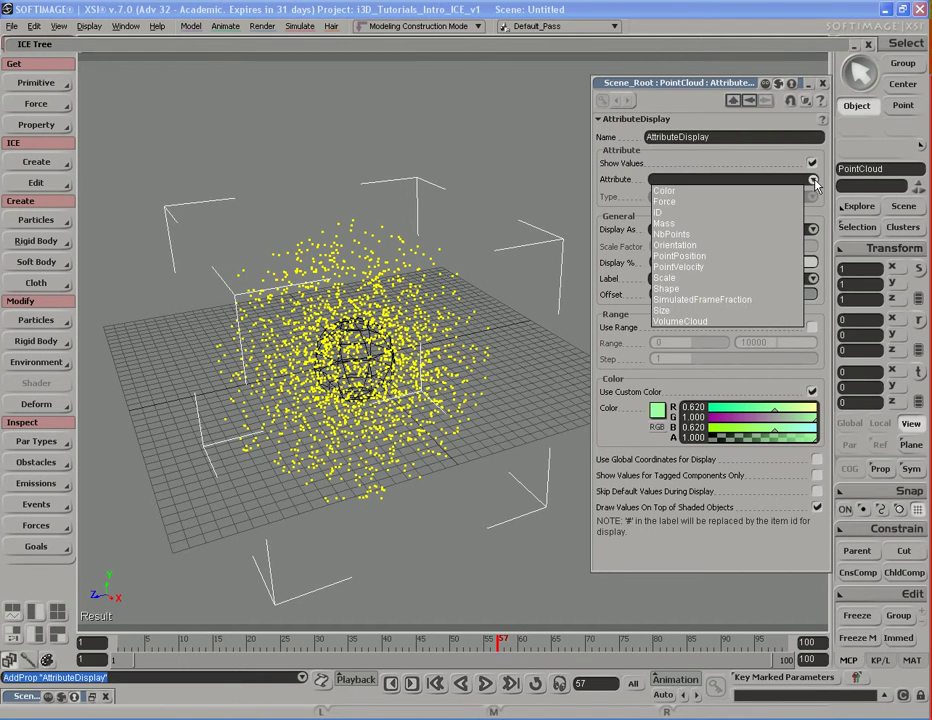
click(730, 271)
key(s)
middle_drag(500, 358, 474, 357)
right_drag(474, 357, 440, 333)
key(space)
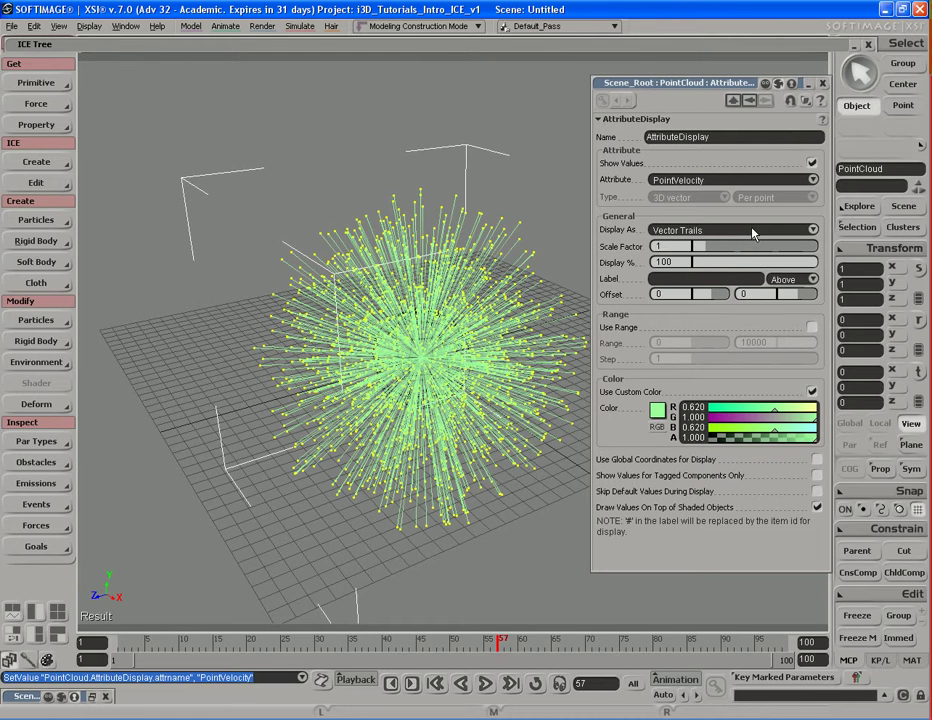
Reduce the velocity trails' Scale Factor to 0.35 and view them up close
mouse_move(704, 248)
mouse_down()
mouse_move(740, 255)
mouse_move(694, 254)
mouse_up()
key(s)
middle_drag(512, 325, 366, 329)
Try a Display % of 14 for the velocity trails, and return it to 100
drag(770, 266, 707, 267)
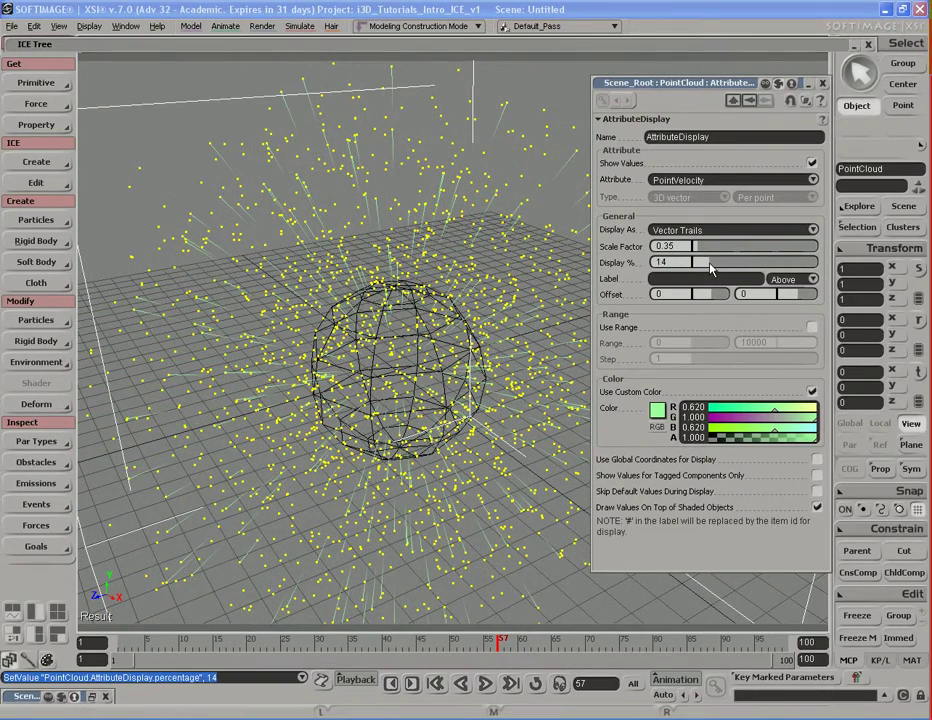
middle_drag(337, 288, 395, 298)
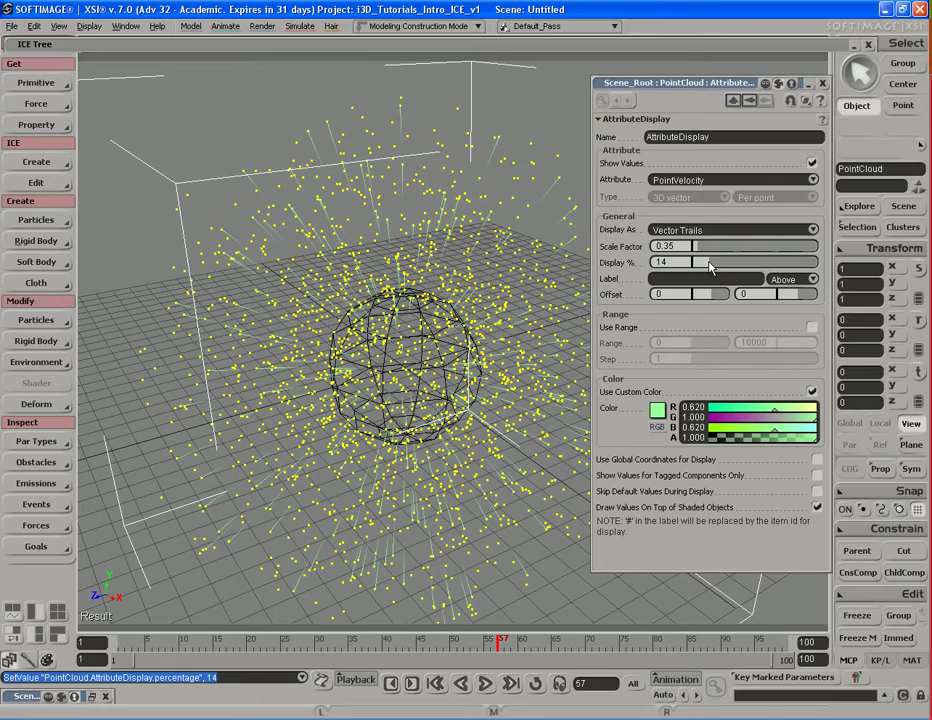
drag(710, 266, 820, 267)
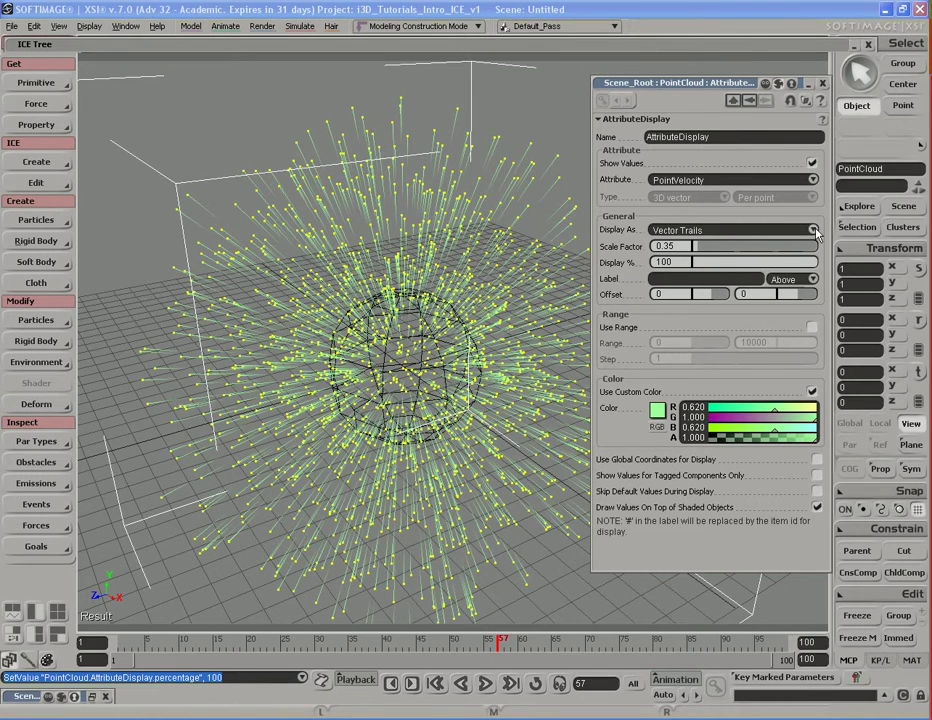
Try showing the PointVelocity attribute as Point Trails and as Points
click(815, 233)
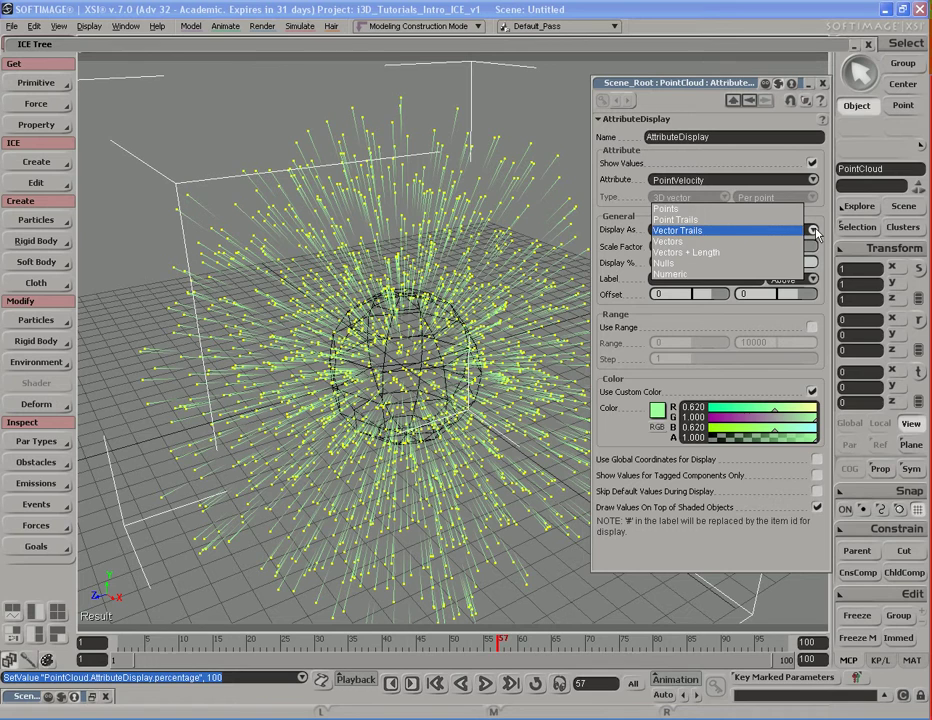
click(755, 219)
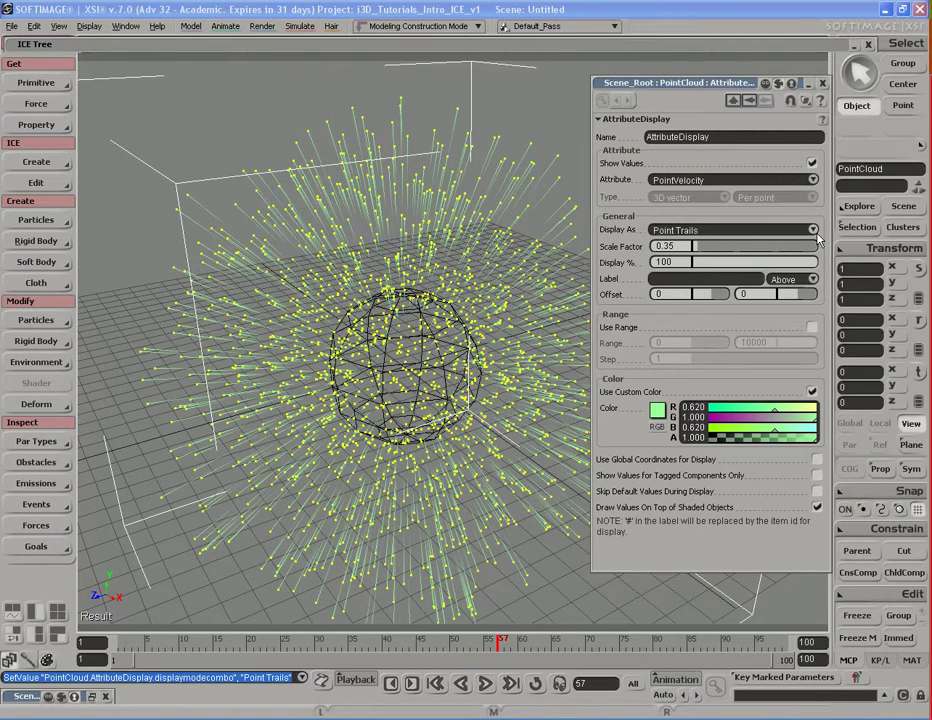
click(815, 231)
click(700, 219)
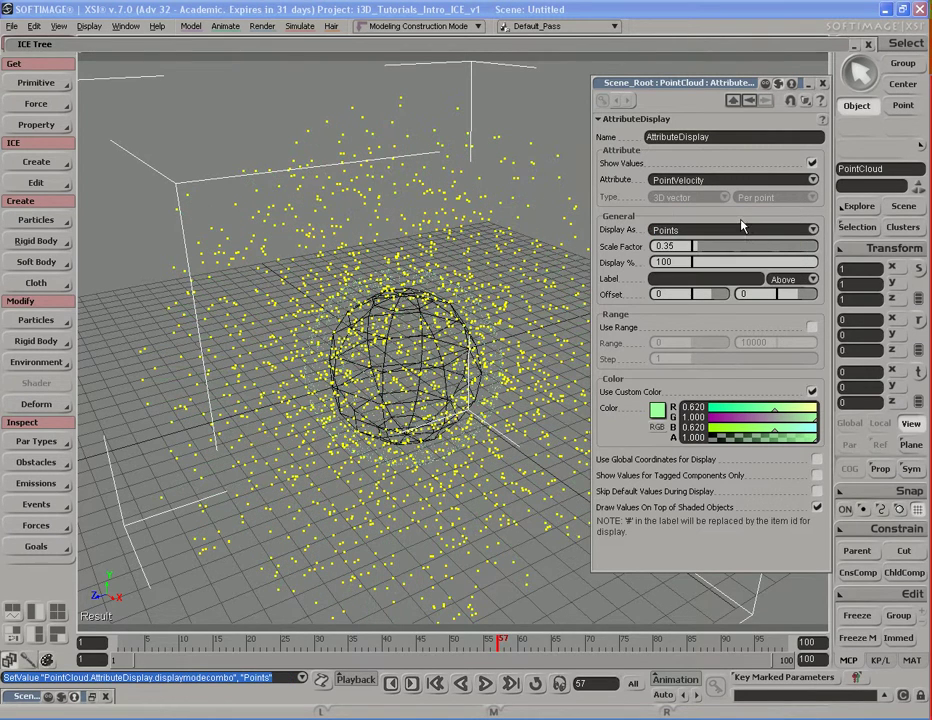
Try showing the PointVelocity attribute as Vectors and inspect the arrows around the sphere
click(815, 231)
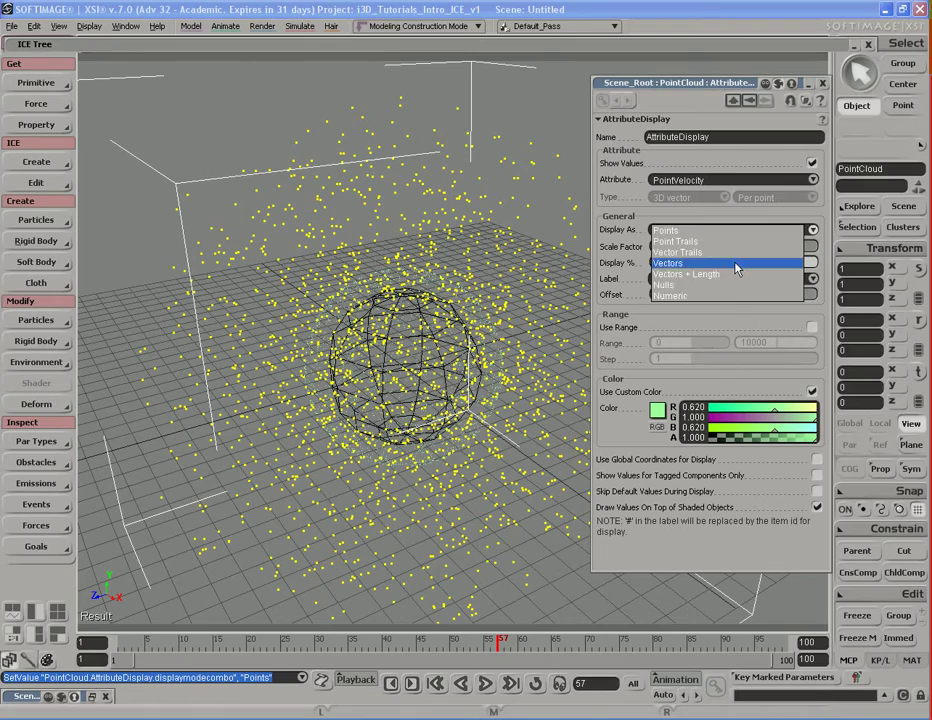
click(734, 263)
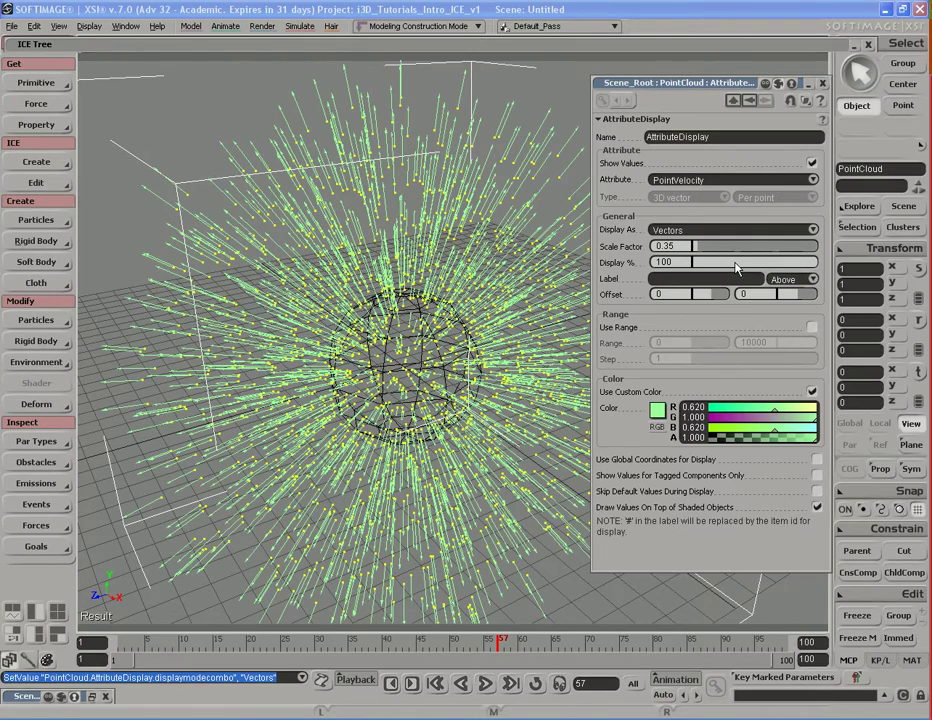
key(s)
middle_drag(345, 204, 368, 320)
right_drag(368, 320, 418, 289)
middle_drag(418, 289, 453, 202)
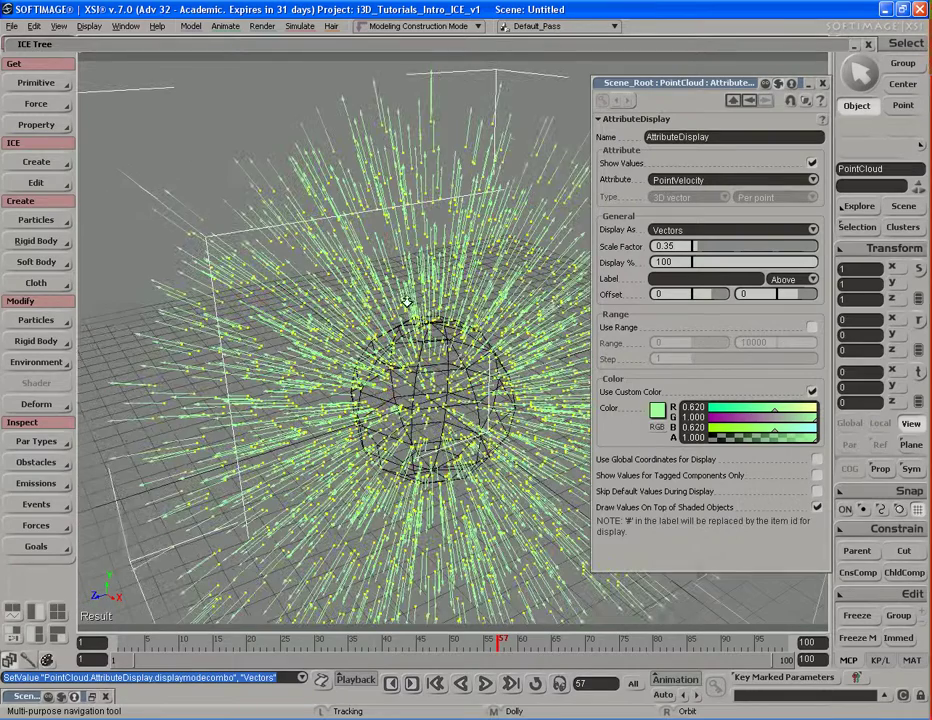
Try showing the PointVelocity attribute as Nulls and inspect them around the sphere
click(813, 232)
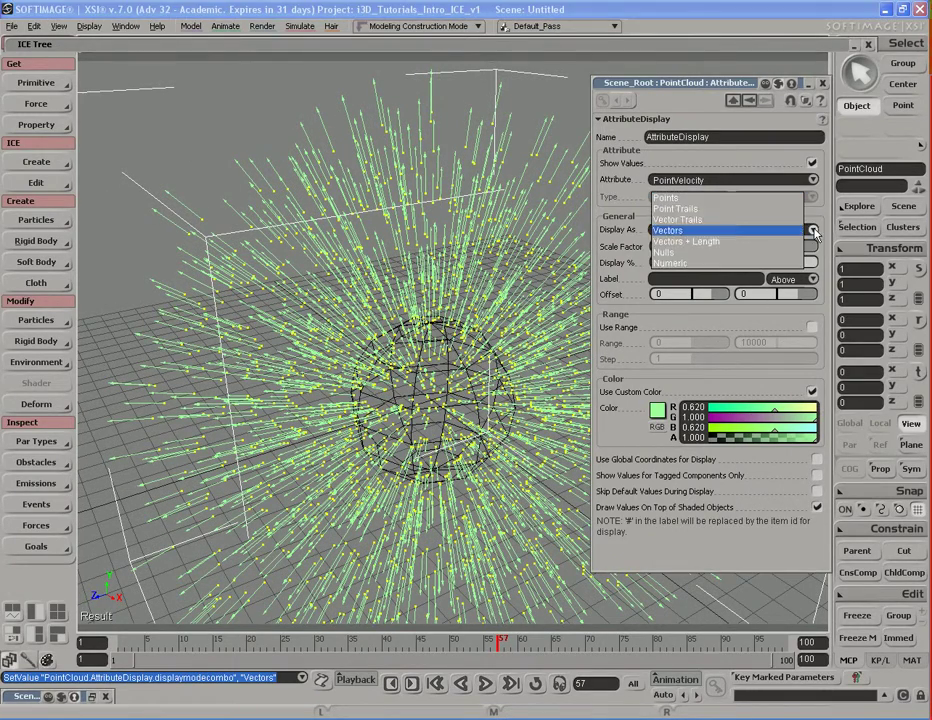
click(725, 253)
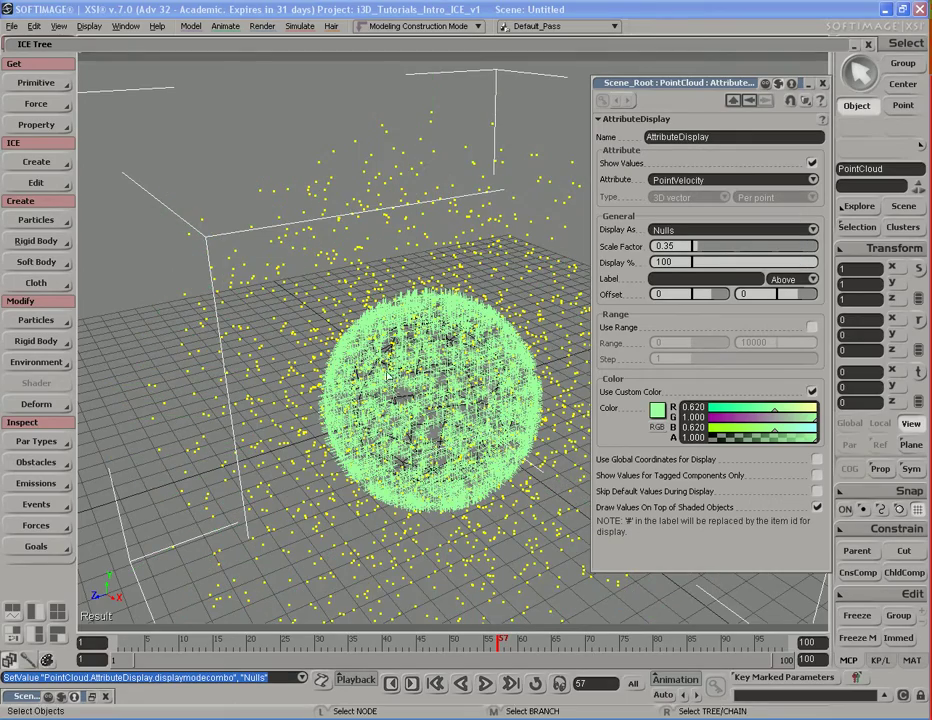
key(s)
middle_drag(390, 376, 320, 385)
key(s)
right_drag(431, 389, 475, 355)
middle_drag(475, 355, 432, 360)
drag(433, 360, 407, 375)
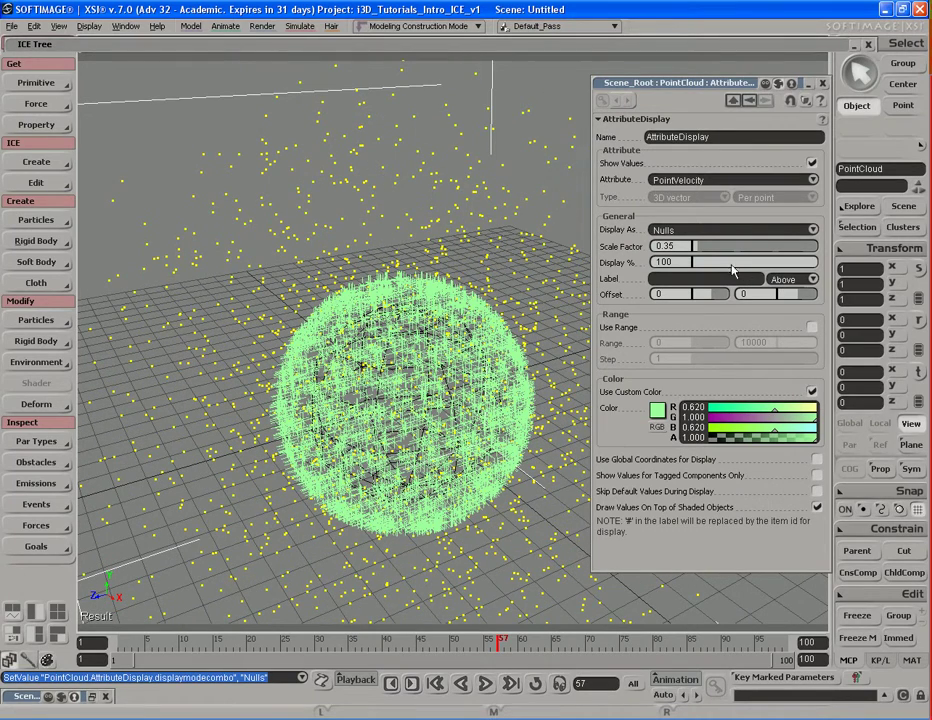
Switch the PointVelocity display back to Vector Trails and inspect the cloud
click(738, 231)
click(731, 199)
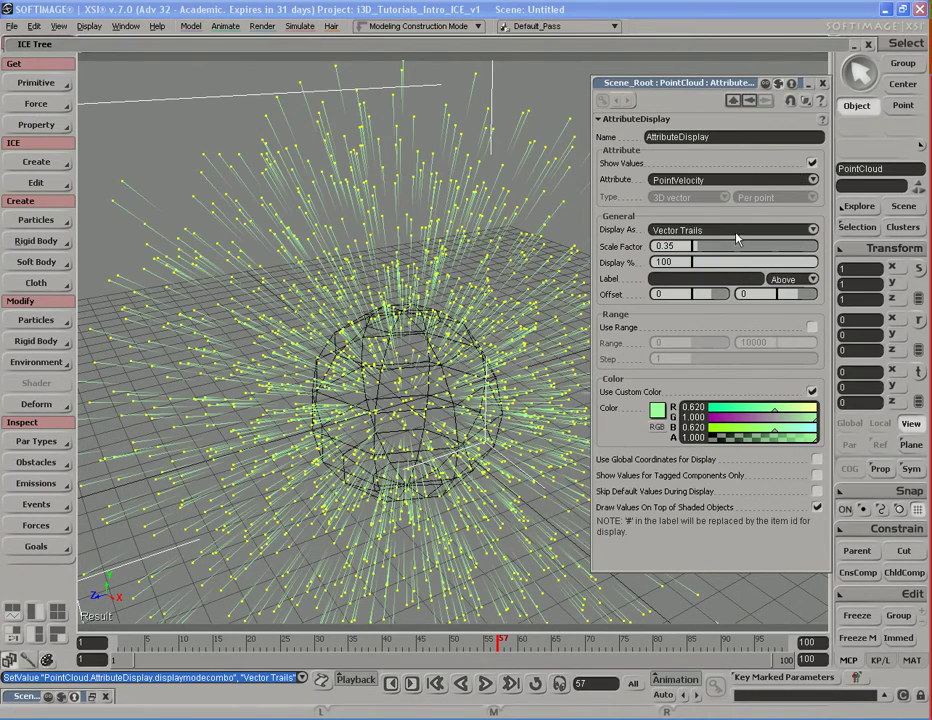
key(s)
middle_drag(575, 300, 524, 314)
right_drag(524, 314, 500, 292)
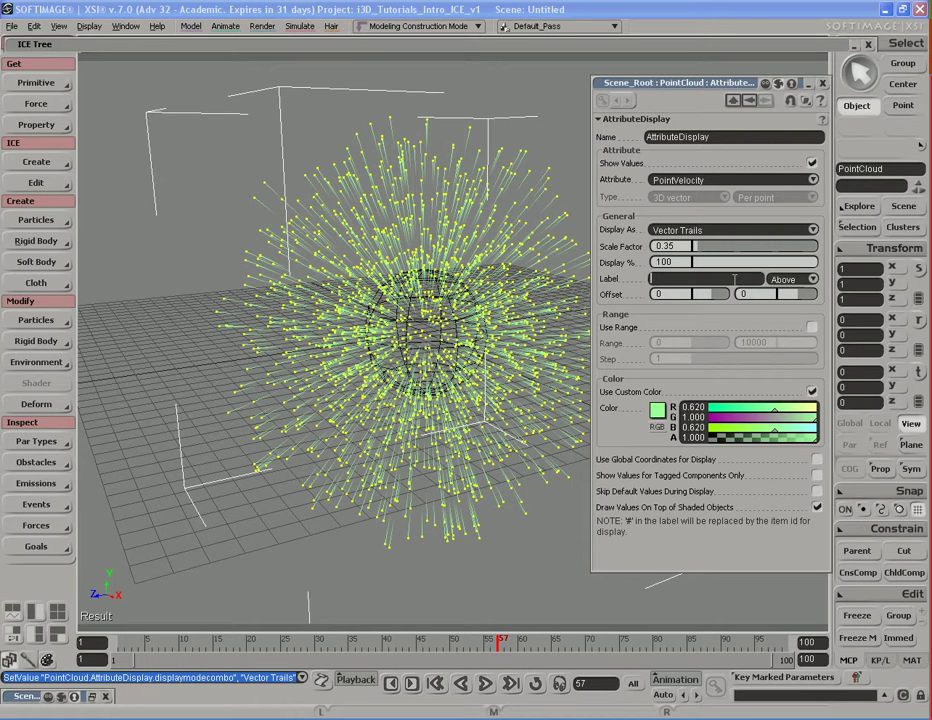
Label every particle "i3D Particles" in the Attribute Display and inspect the labelled cloud
text(D)
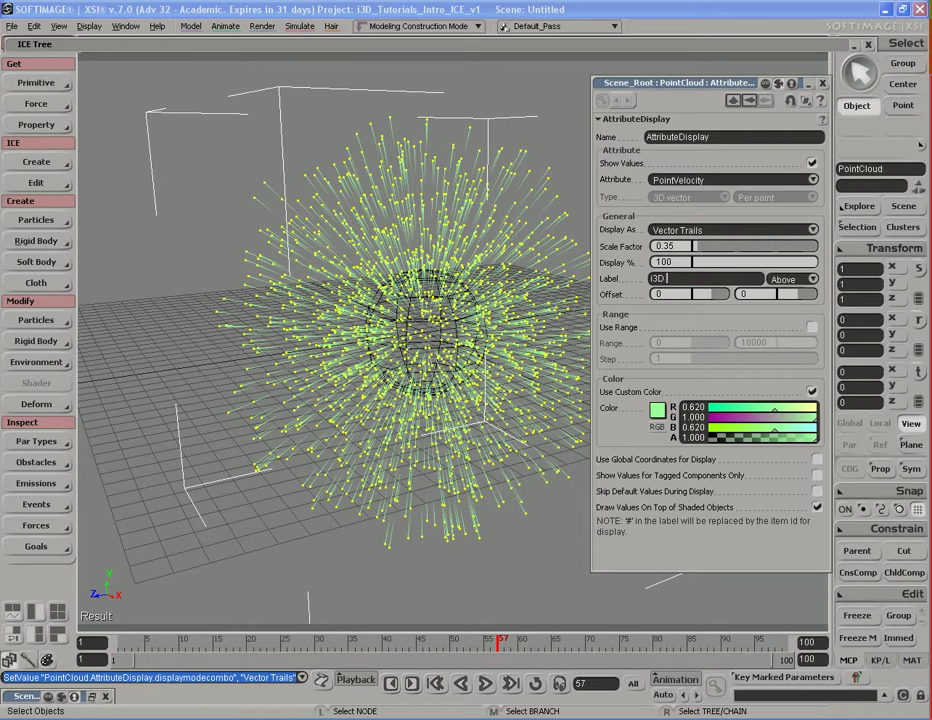
text( Particles)
key(Return)
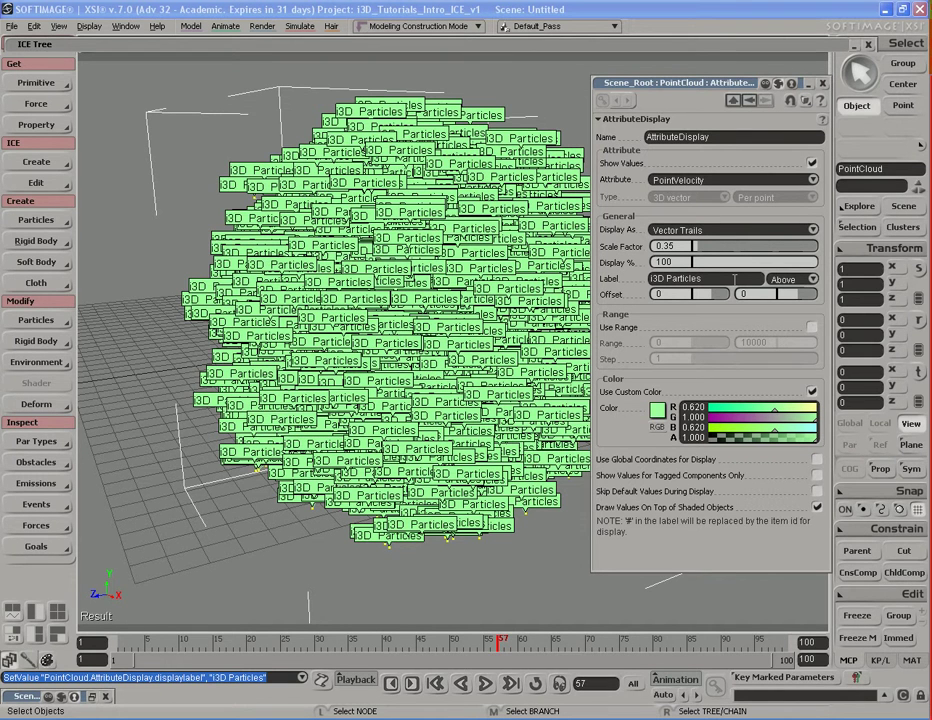
key(s)
right_drag(472, 318, 489, 341)
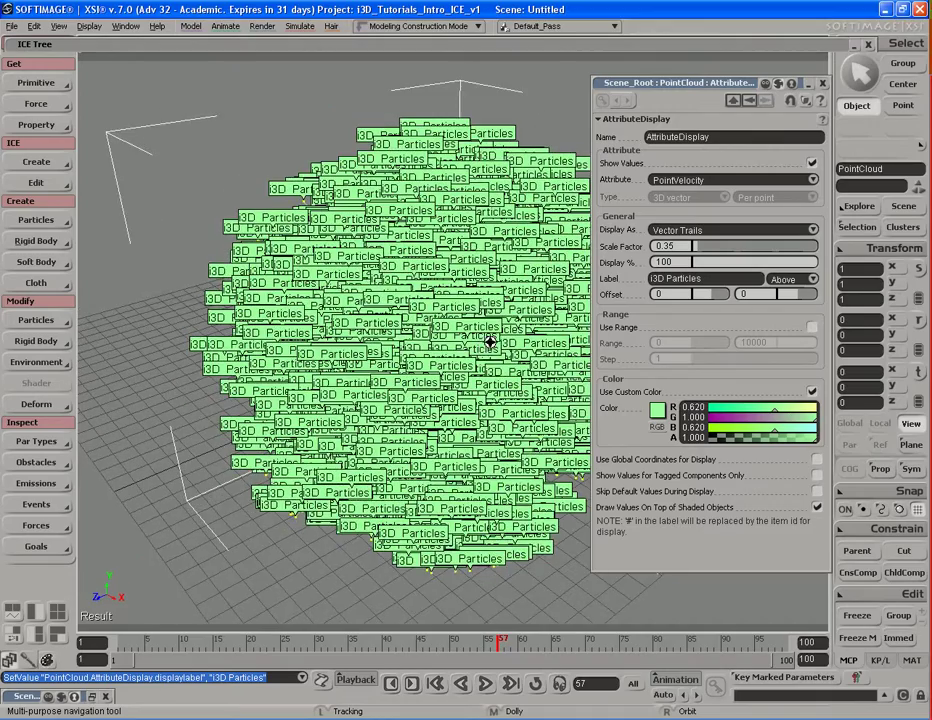
middle_drag(532, 346, 508, 347)
drag(508, 347, 506, 352)
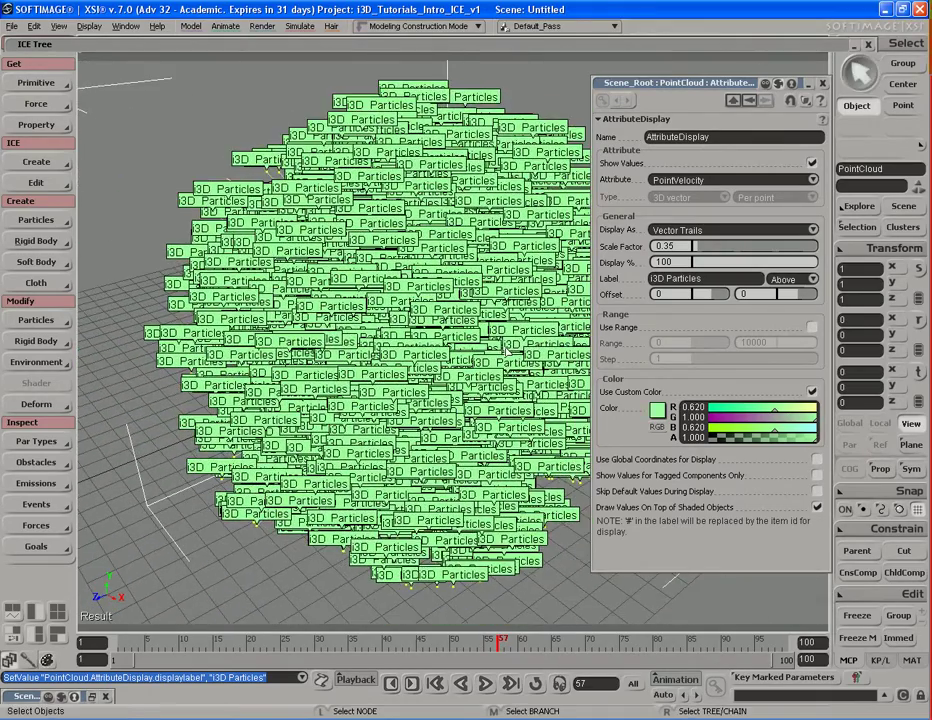
Change the particle label in the Attribute Display to "Look at em" and inspect the labelled cloud
click(730, 279)
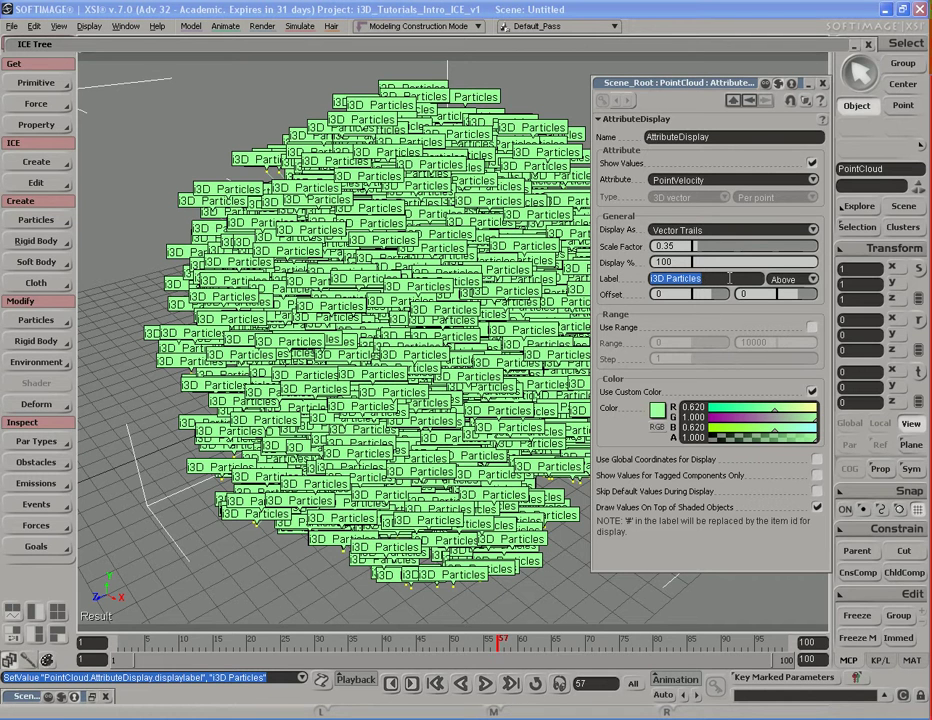
text(Look at em)
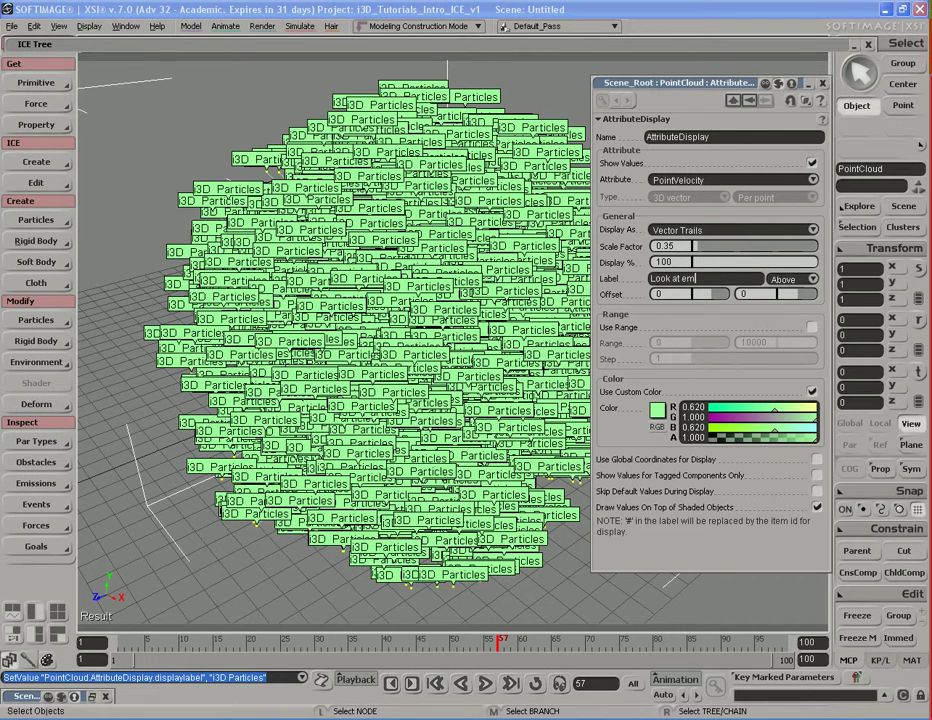
key(Return)
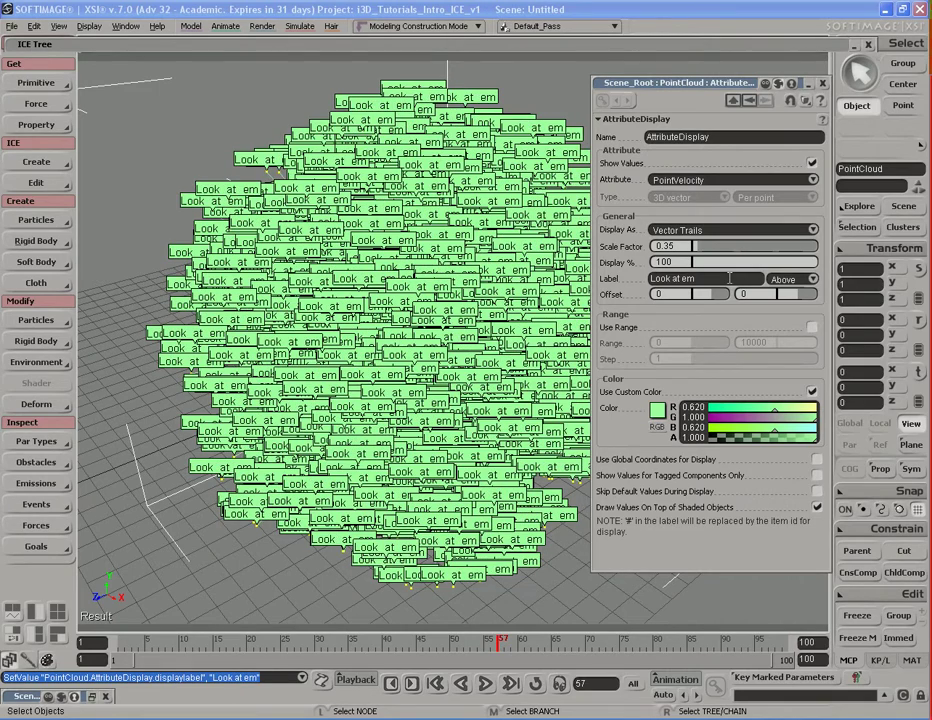
key(s)
right_drag(417, 270, 450, 282)
Try the label positions Below, Left and Right, and set the position back to Above
click(800, 280)
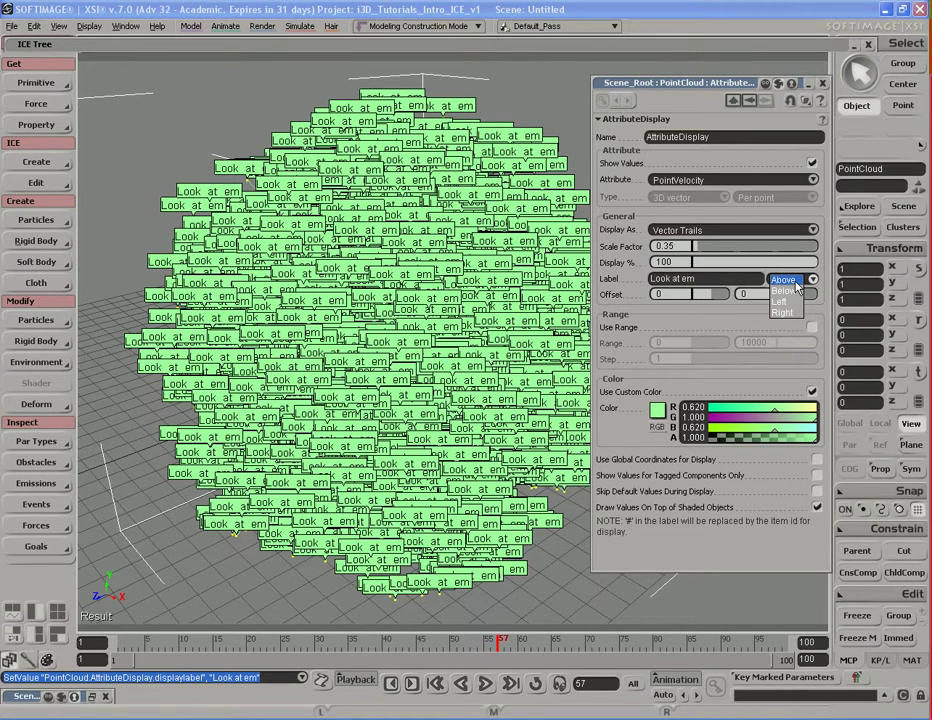
click(794, 291)
click(800, 280)
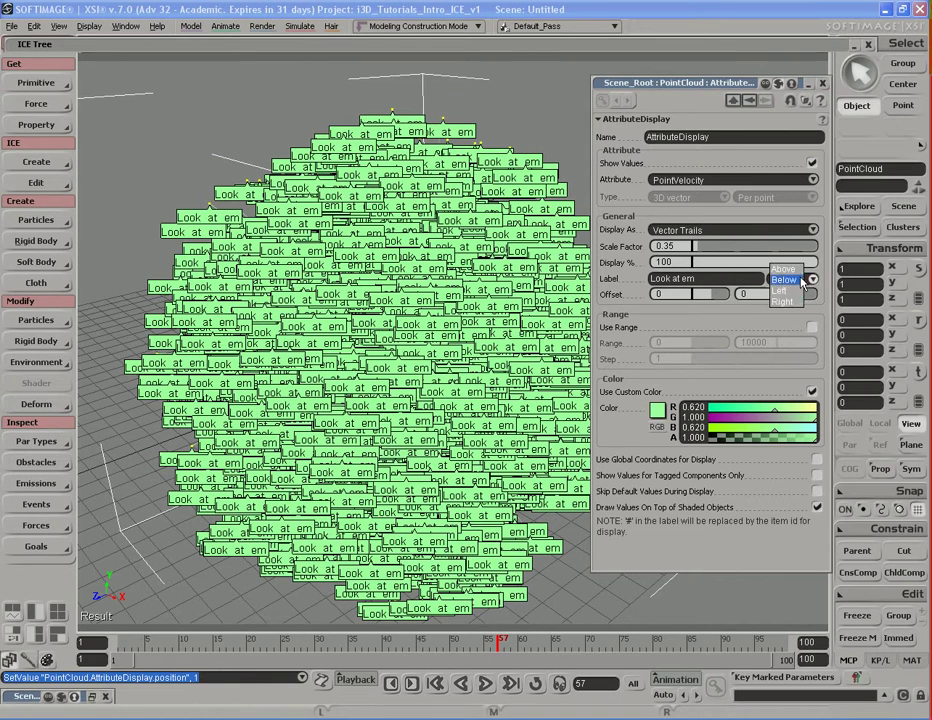
click(782, 290)
click(790, 280)
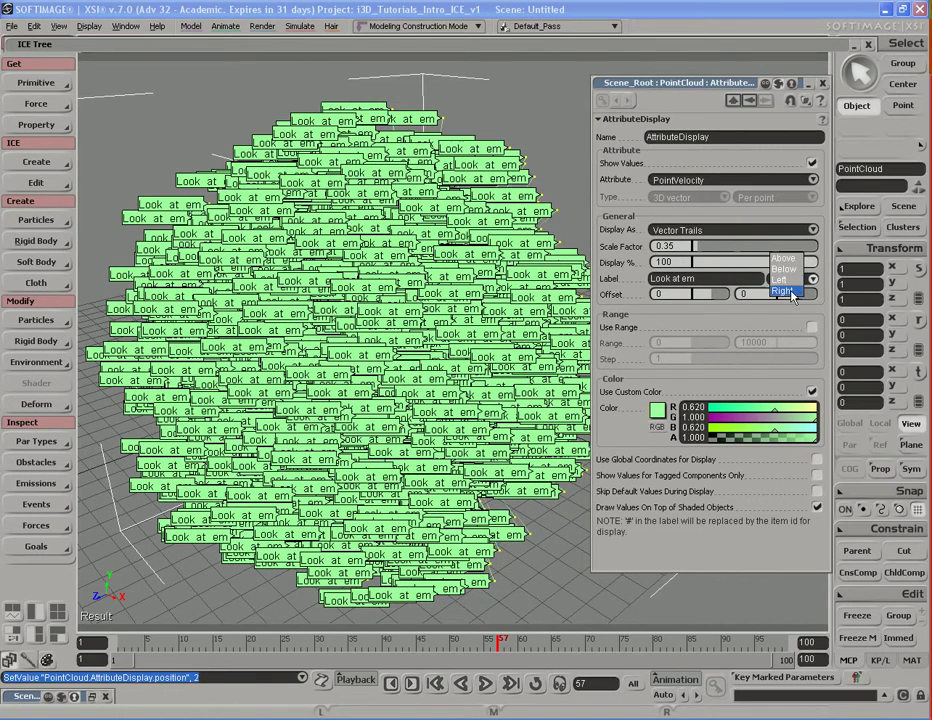
click(791, 292)
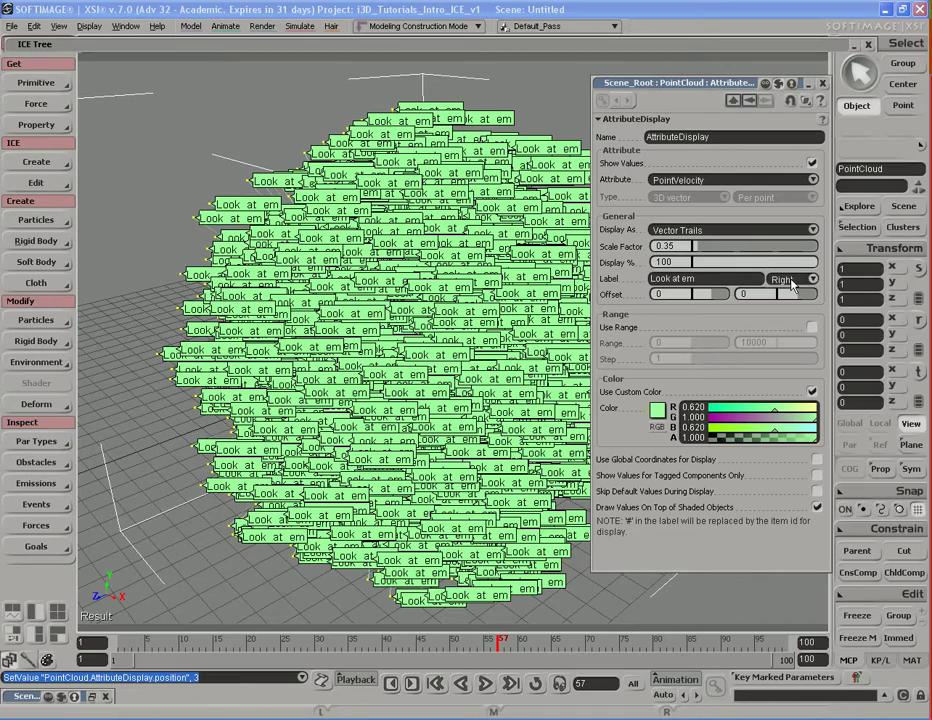
click(790, 280)
click(790, 247)
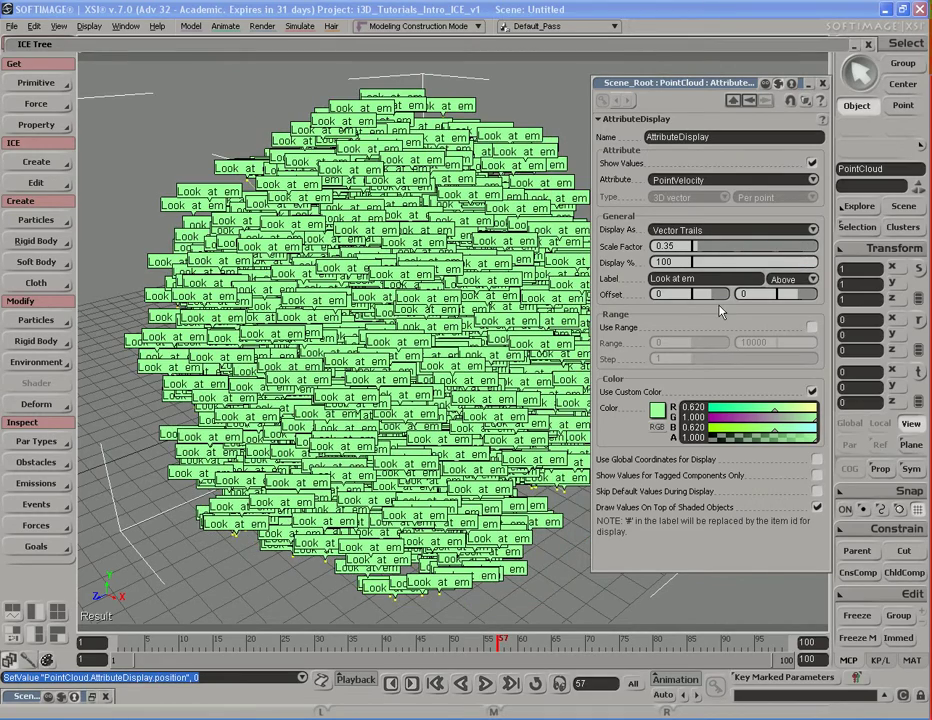
Offset the particle labels by 100 horizontally and -70 vertically, and inspect the shifted labels up close
drag(707, 293, 722, 293)
drag(797, 302, 786, 303)
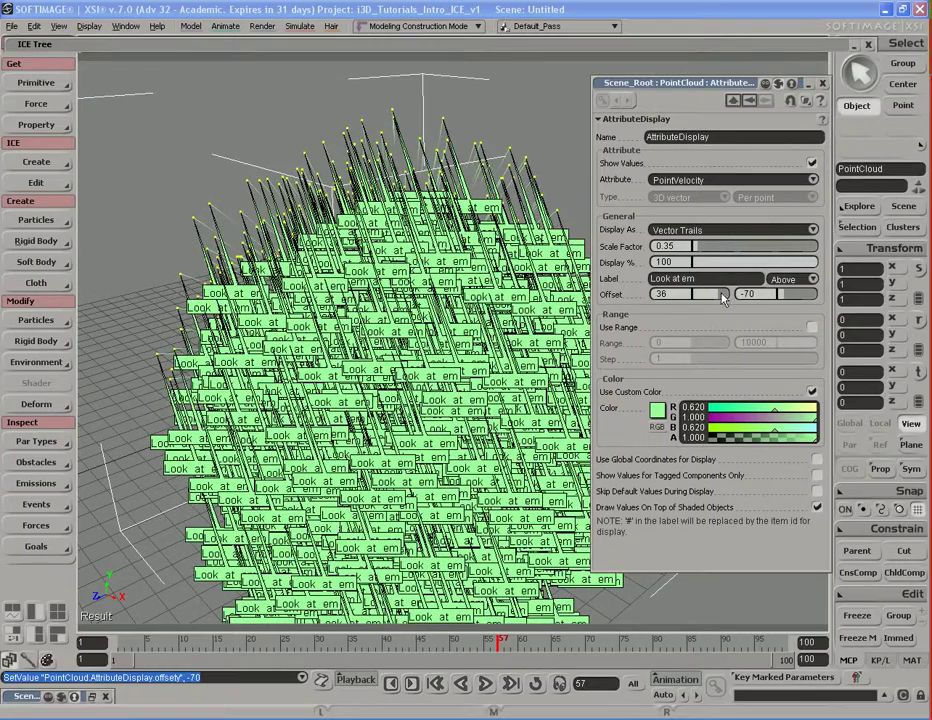
mouse_move(721, 293)
mouse_down()
mouse_move(712, 293)
mouse_move(734, 293)
mouse_up()
key(s)
middle_drag(441, 324, 453, 343)
mouse_move(451, 345)
right_down()
mouse_move(478, 349)
mouse_move(463, 356)
right_up()
middle_drag(463, 356, 433, 330)
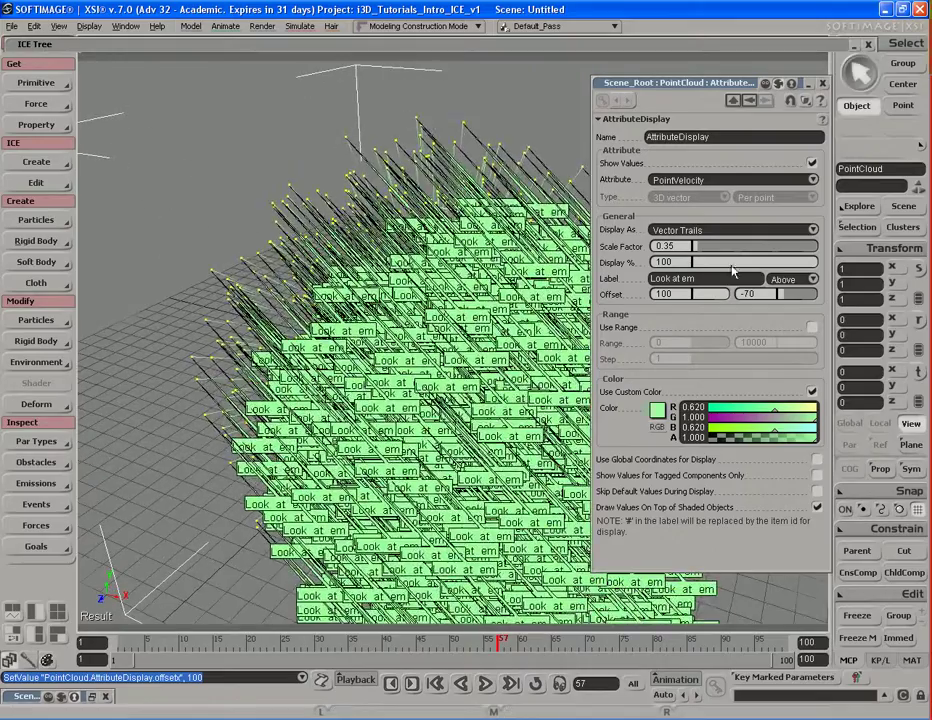
Try a lower display percentage for the labels, inspect the cloud, and restore the percentage to 100
drag(743, 264, 699, 268)
key(s)
right_drag(440, 300, 481, 343)
drag(704, 262, 830, 267)
Clear the label text in the Attribute Display and inspect the unlabelled velocity trails
click(729, 279)
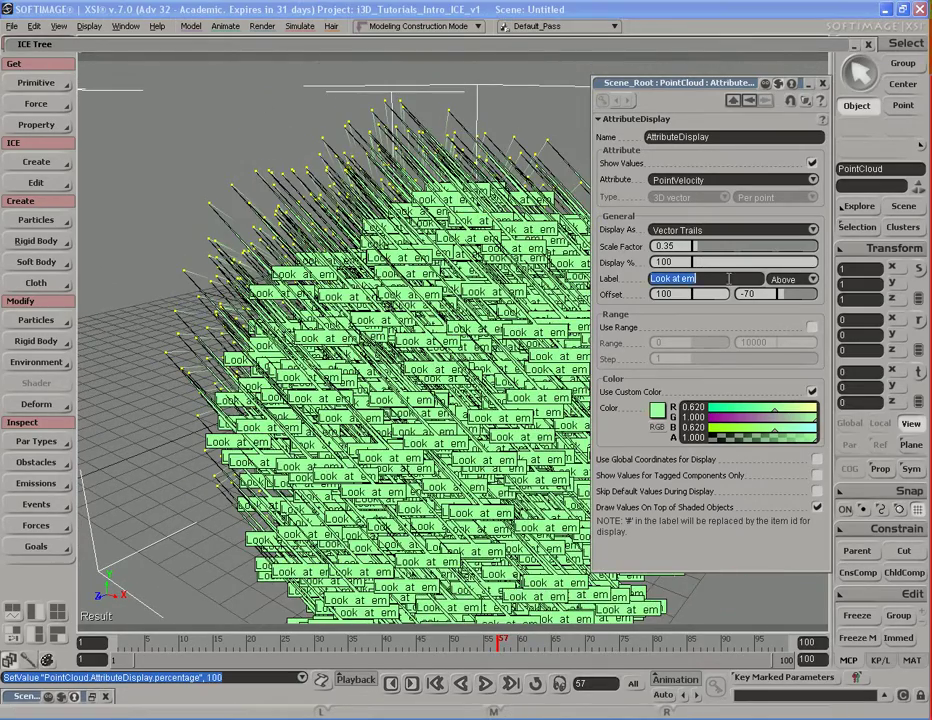
key(BackSpace)
key(Return)
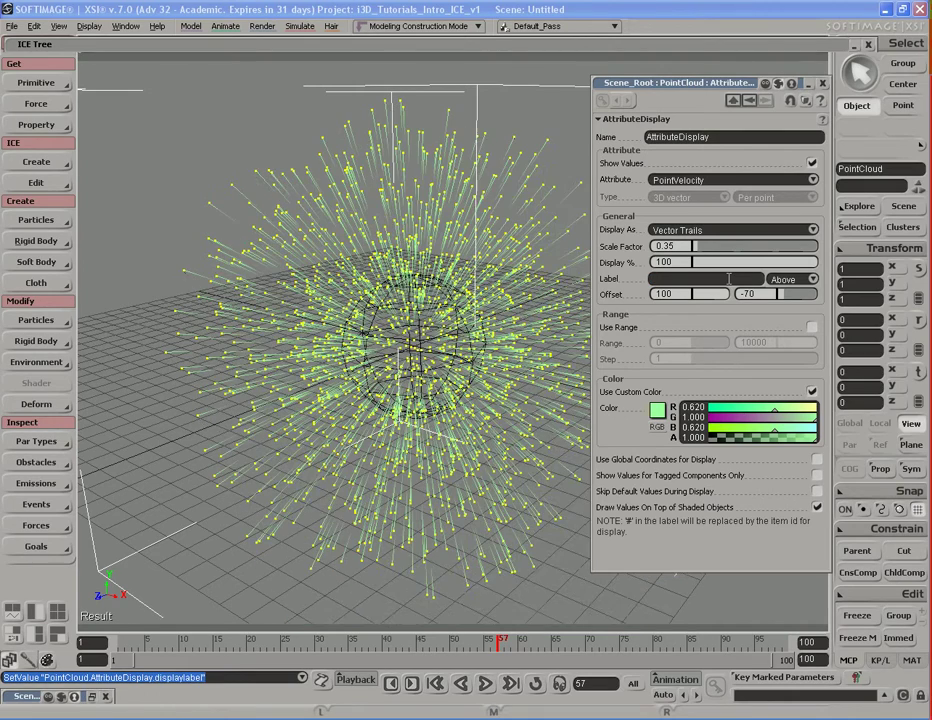
key(s)
right_drag(503, 395, 445, 368)
Change the custom colour of the velocity trails to light blue, about R 0.518, G 0.769, B 1.000, and inspect them
click(657, 410)
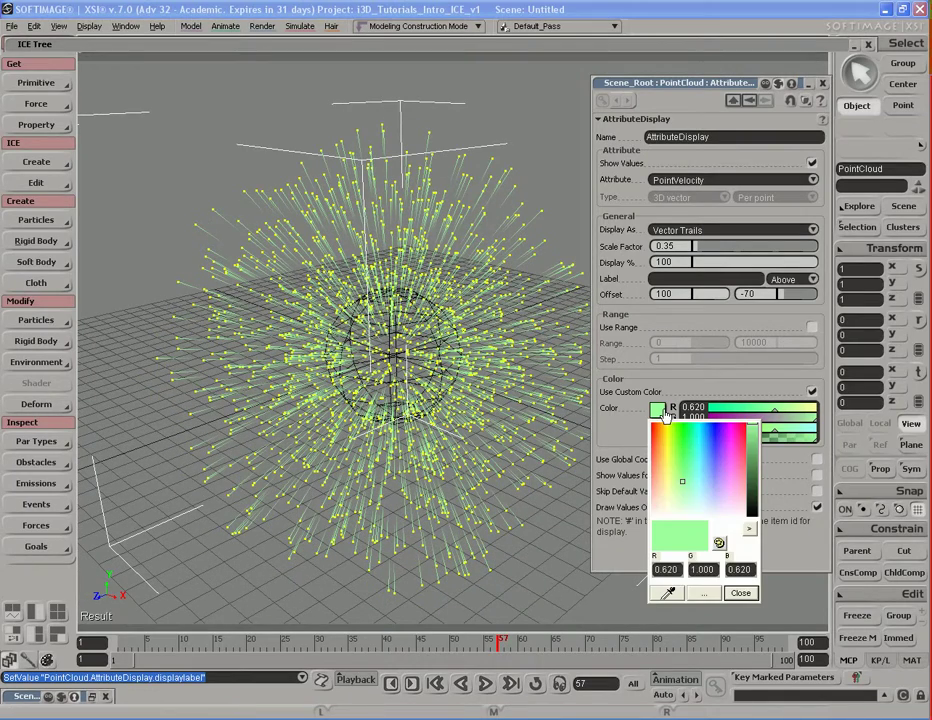
drag(680, 476, 705, 479)
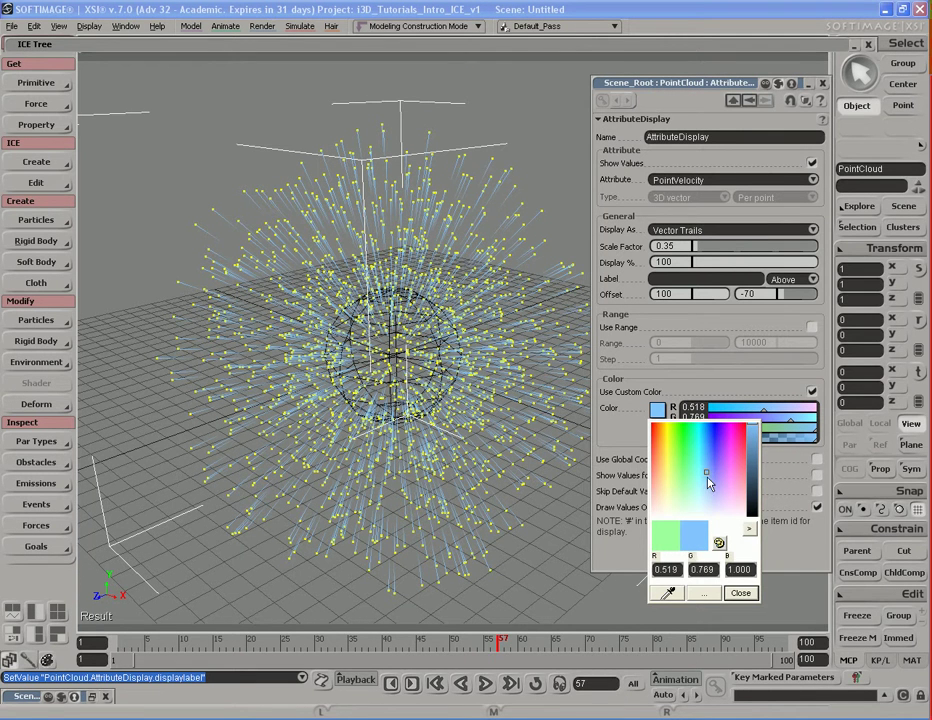
click(740, 593)
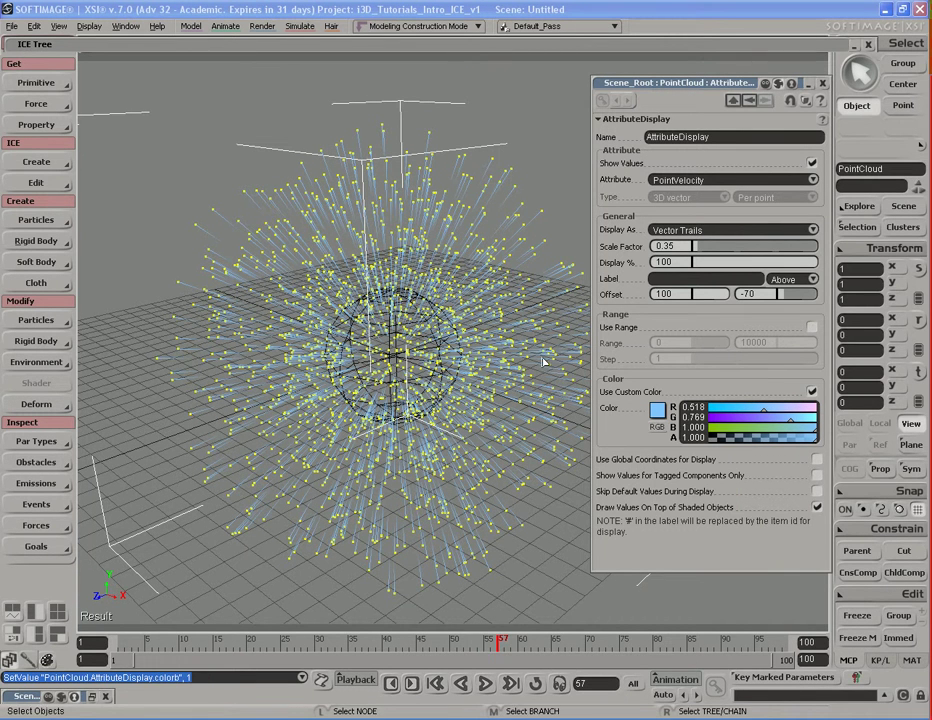
key(s)
right_drag(523, 310, 510, 317)
Display the NbPoints attribute instead of PointVelocity, close the property page, and inspect the count label by the sphere
click(814, 181)
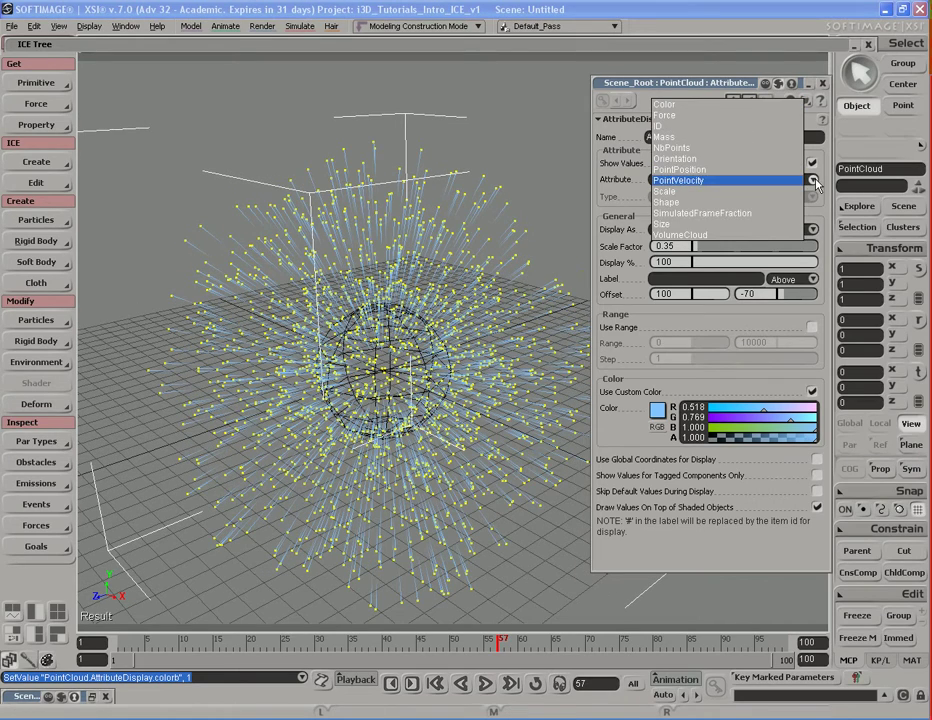
click(760, 147)
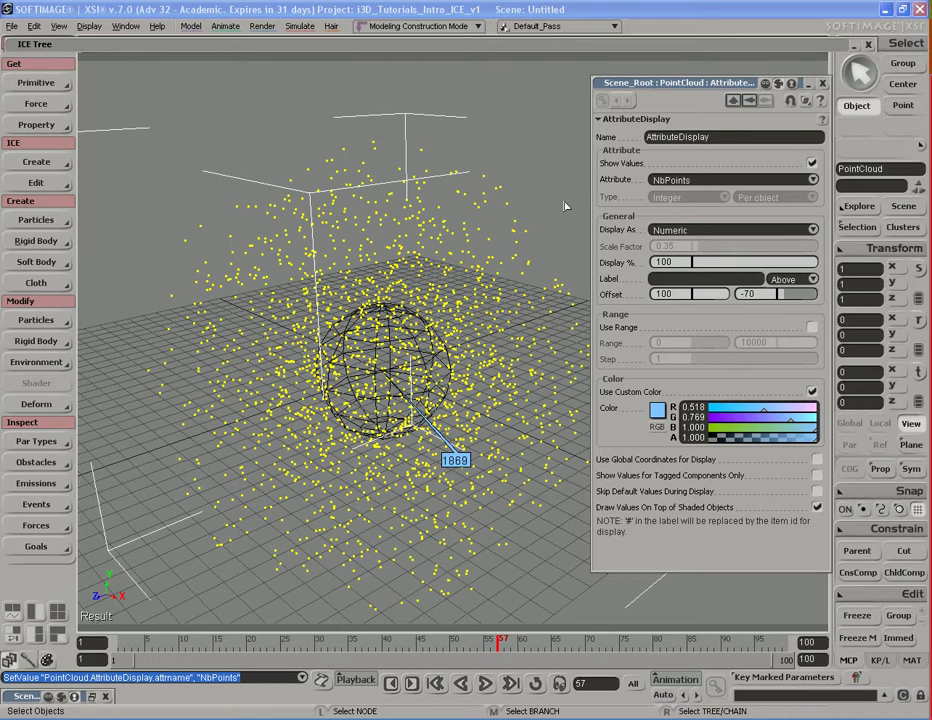
click(822, 84)
key(s)
drag(595, 349, 616, 347)
right_drag(616, 347, 620, 318)
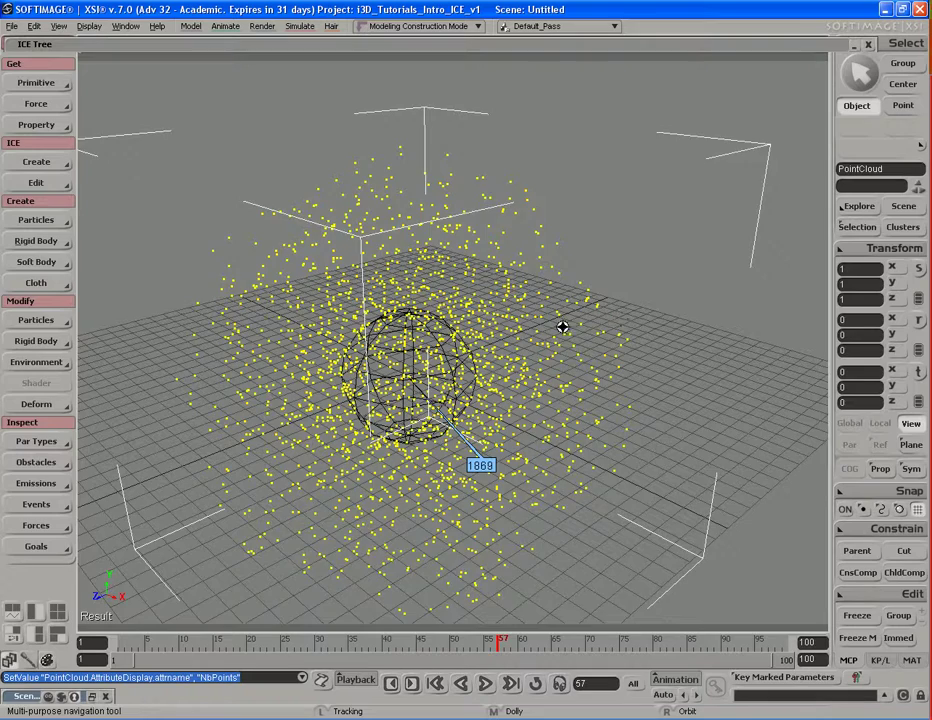
drag(553, 332, 558, 323)
right_drag(558, 323, 562, 321)
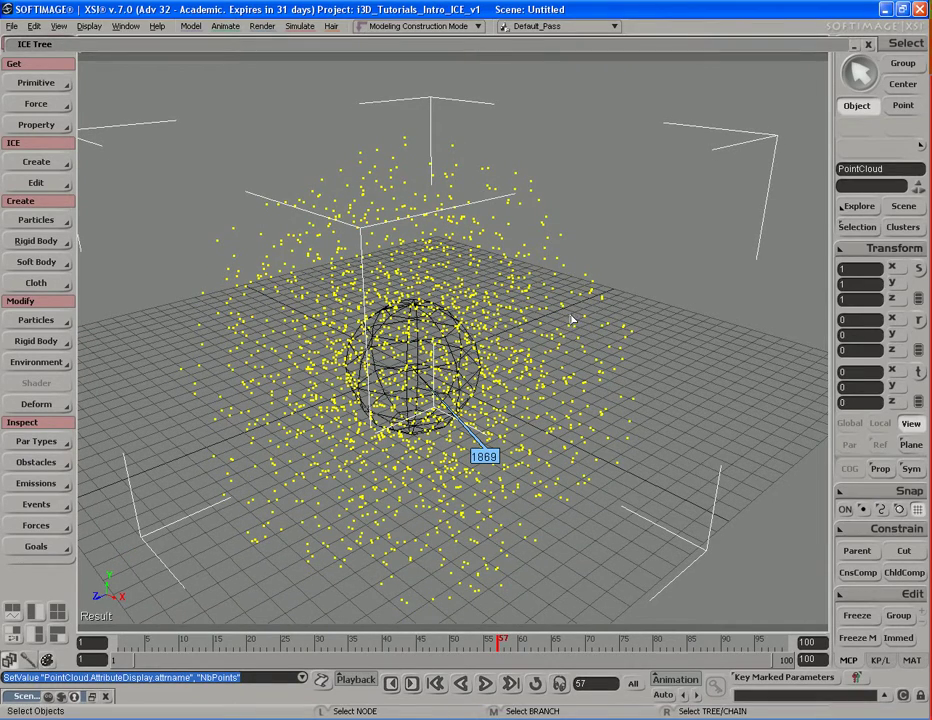
Delete the AttributeDisplay property from the PointCloud and look over the plain particles
click(846, 229)
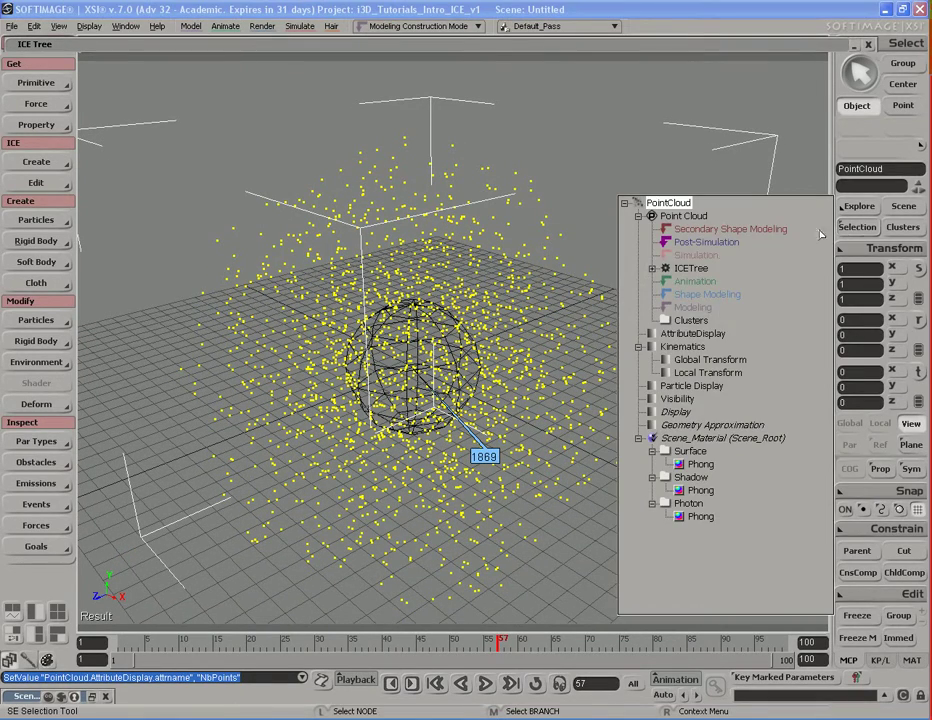
click(688, 336)
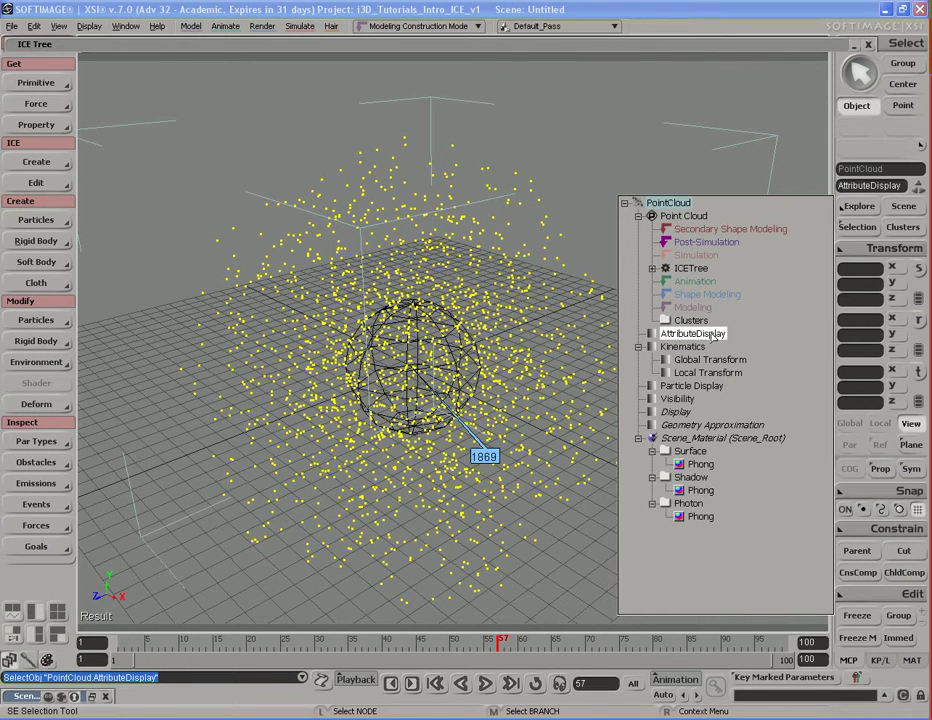
key(Delete)
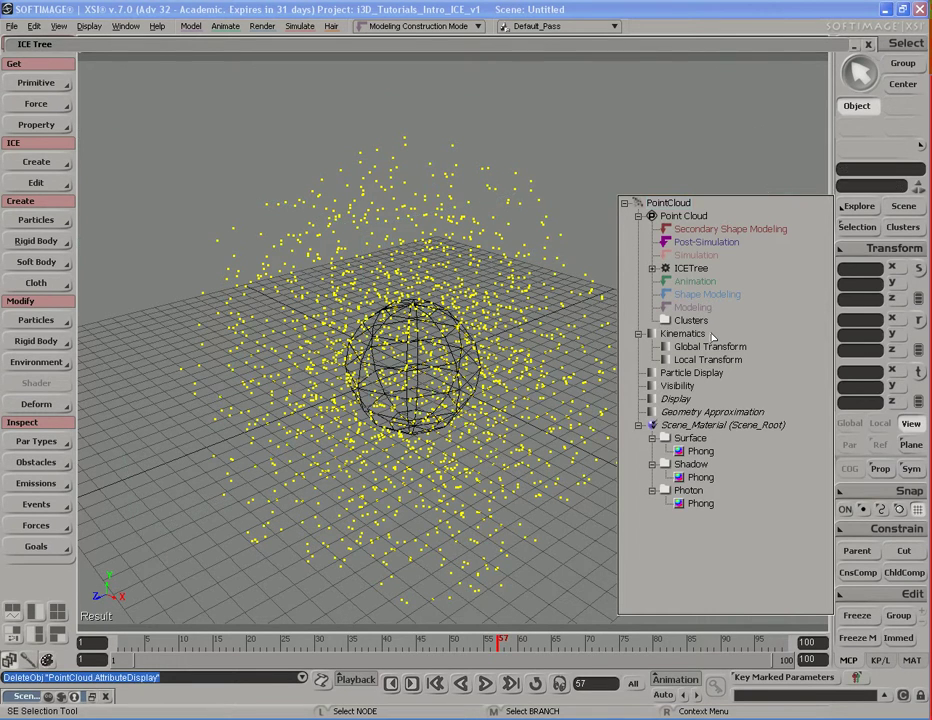
key(s)
middle_drag(391, 398, 341, 395)
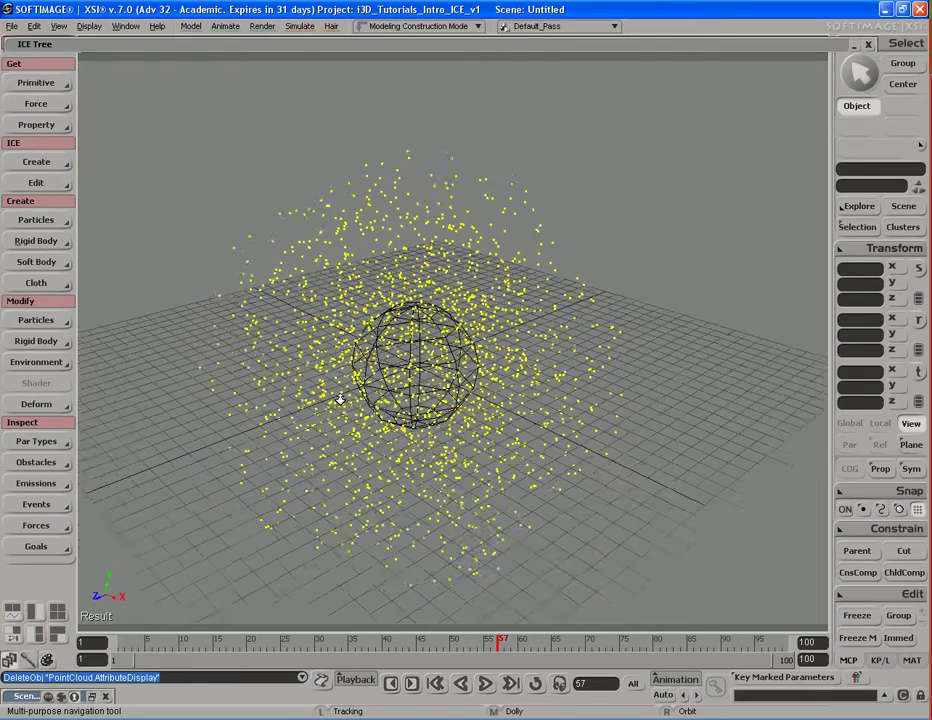
drag(435, 334, 462, 401)
right_drag(462, 401, 449, 410)
drag(449, 410, 447, 396)
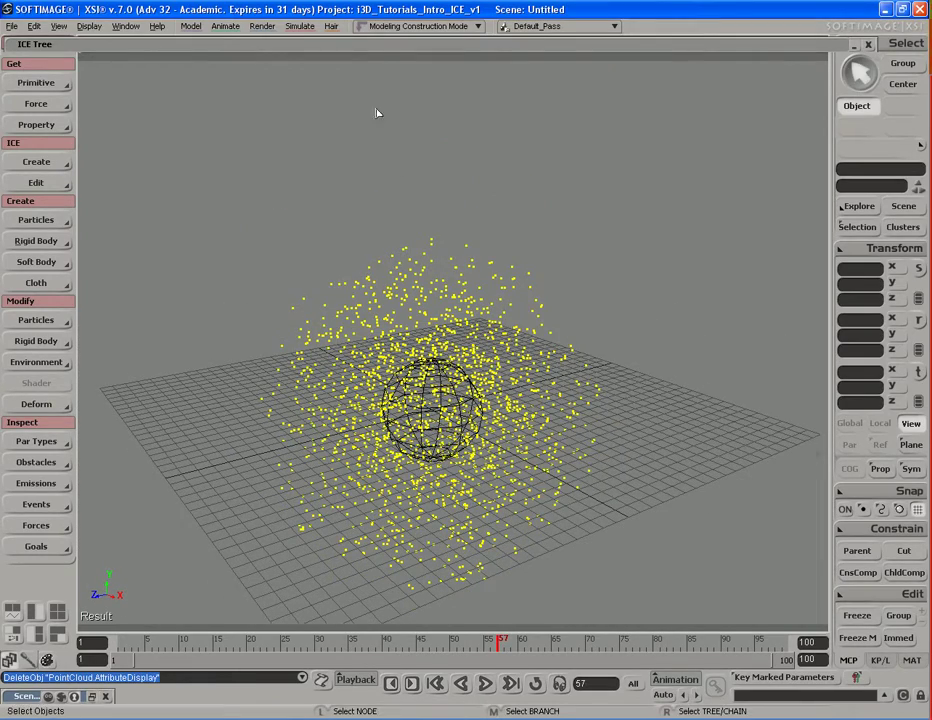
Move the ICE Tree window down to uncover the camera view's header, and toggle that view's particle visibility off and on
drag(377, 45, 376, 83)
click(276, 46)
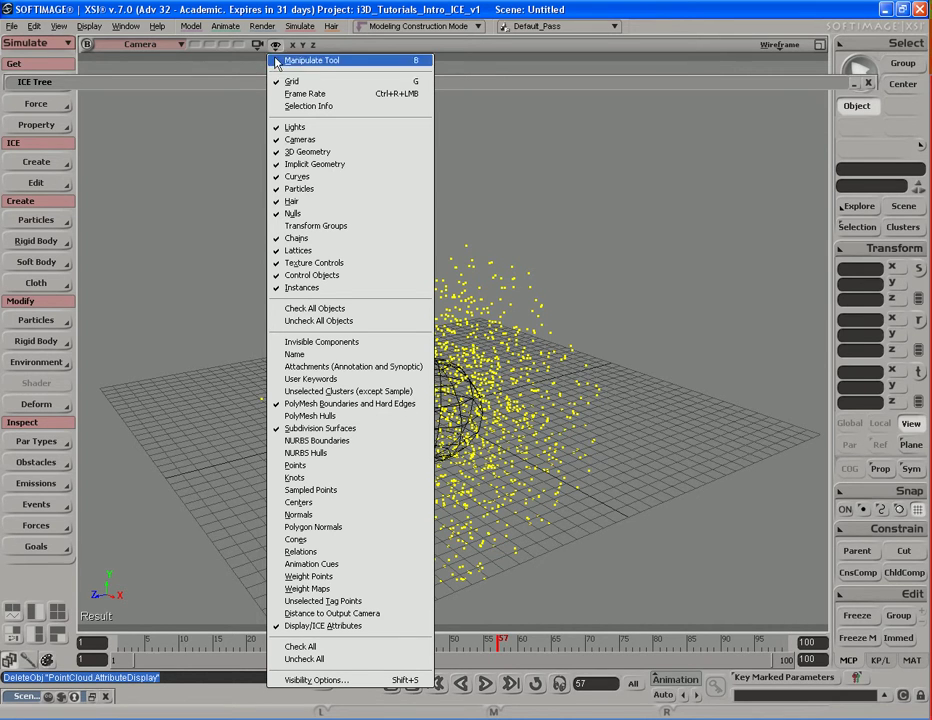
click(301, 190)
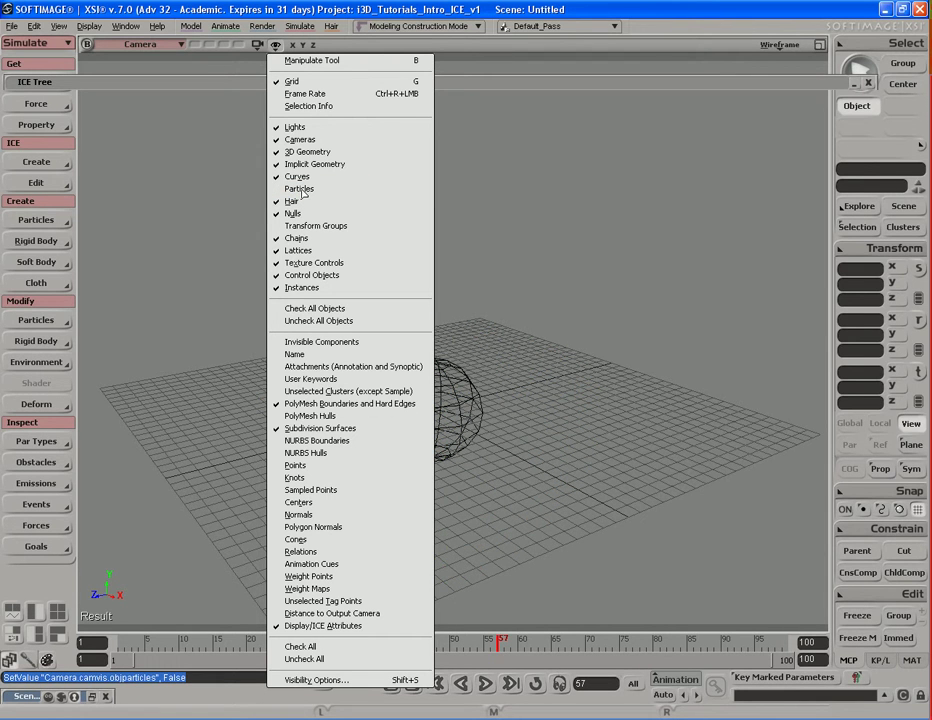
click(301, 190)
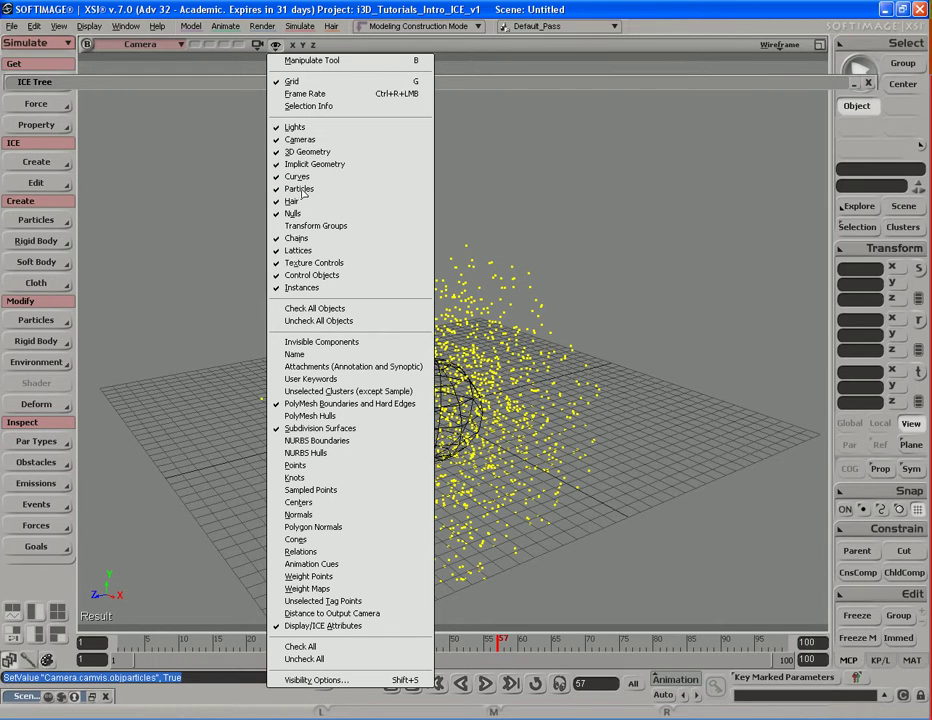
click(551, 189)
key(s)
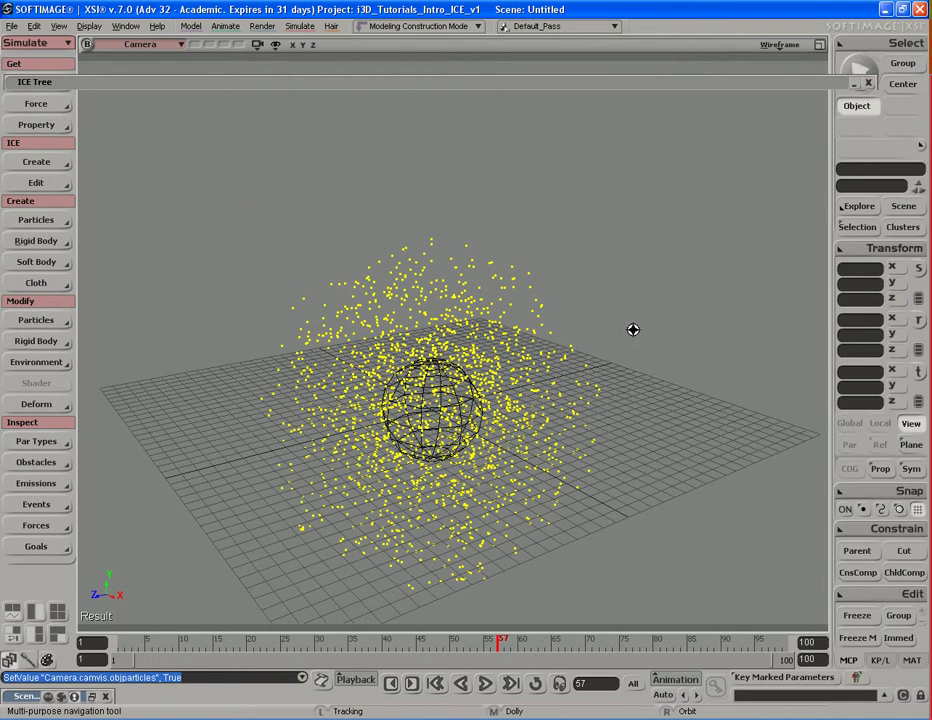
drag(622, 343, 614, 320)
mouse_move(614, 319)
right_down()
mouse_move(611, 290)
mouse_move(618, 304)
right_up()
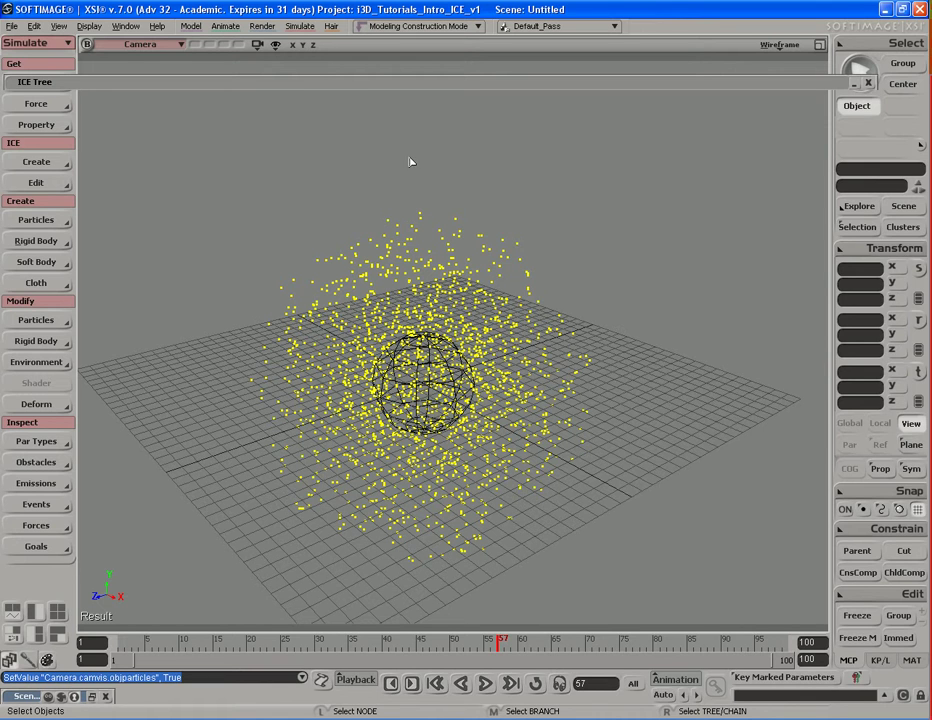
Hide the particles in the camera view once more and show them again
click(275, 45)
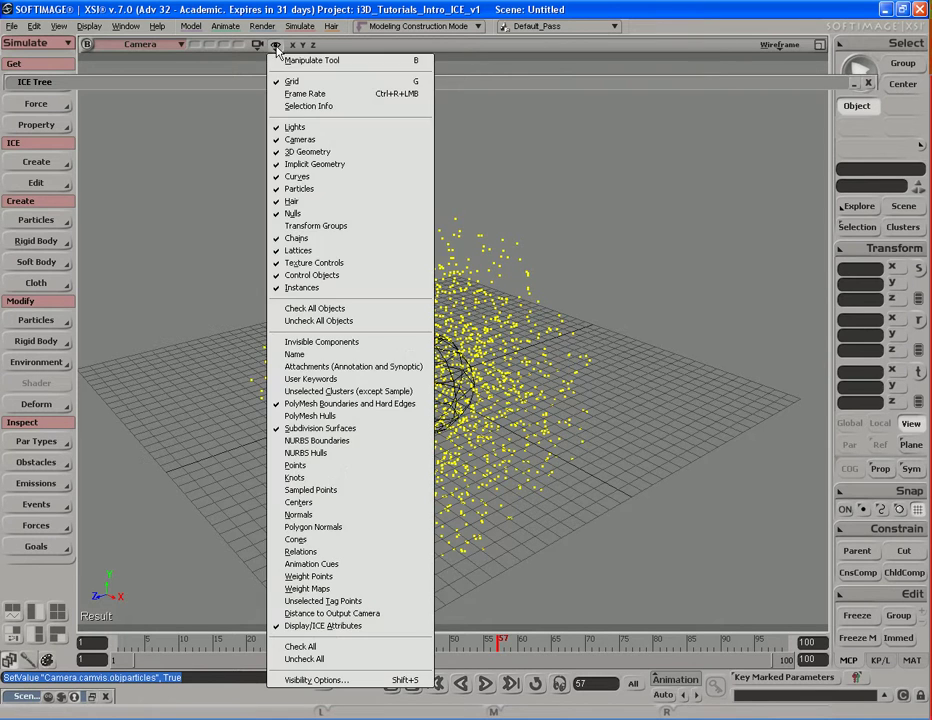
click(310, 190)
click(276, 45)
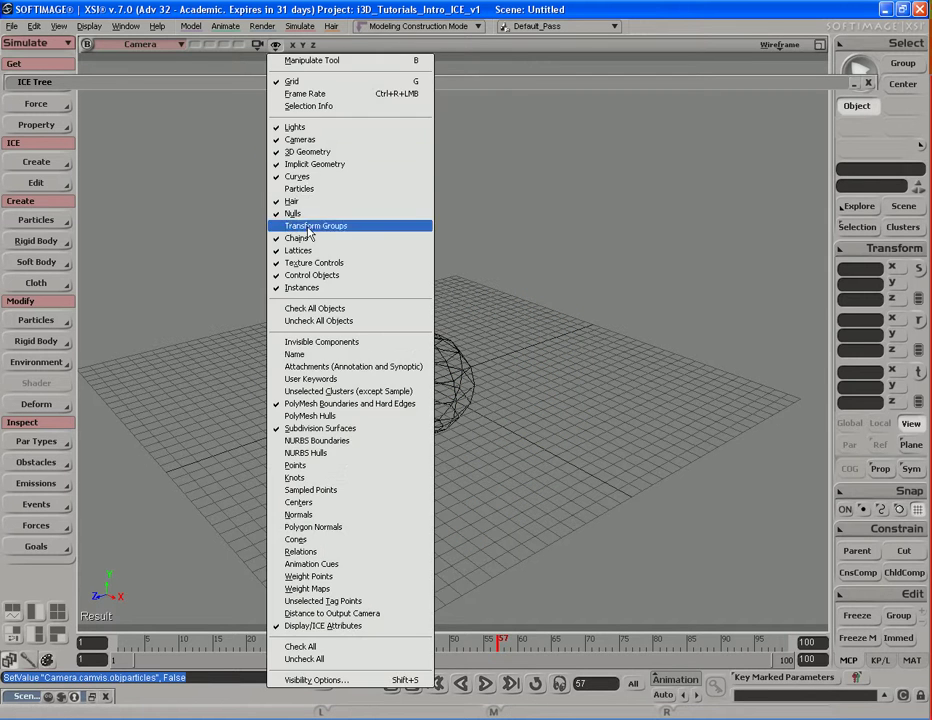
click(310, 190)
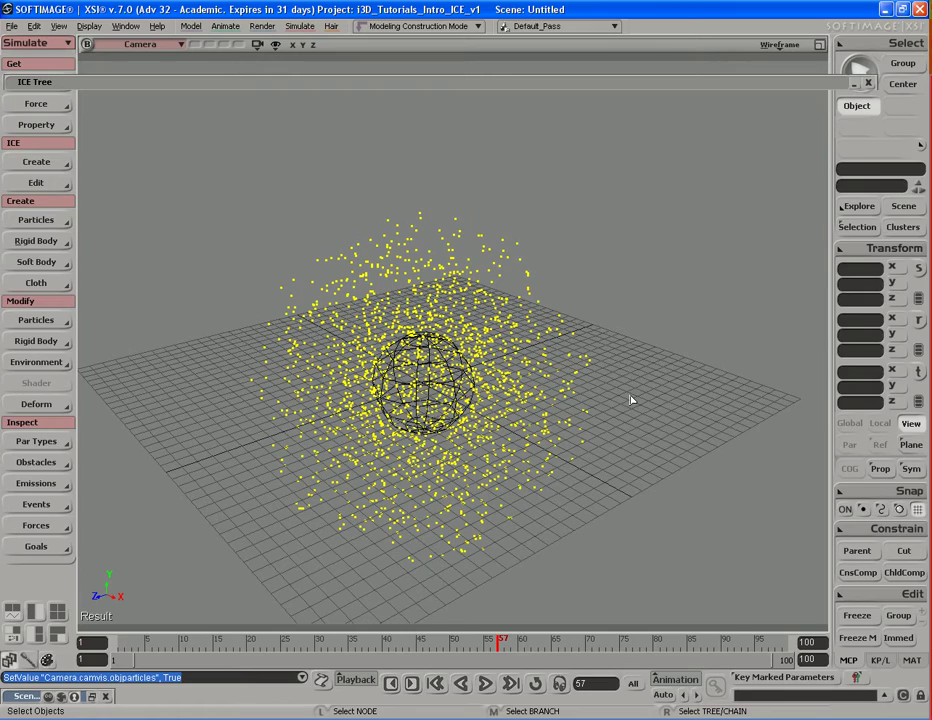
key(s)
mouse_move(618, 400)
right_down()
mouse_move(600, 383)
mouse_move(560, 387)
mouse_move(614, 375)
mouse_move(614, 391)
right_up()
drag(614, 410, 610, 389)
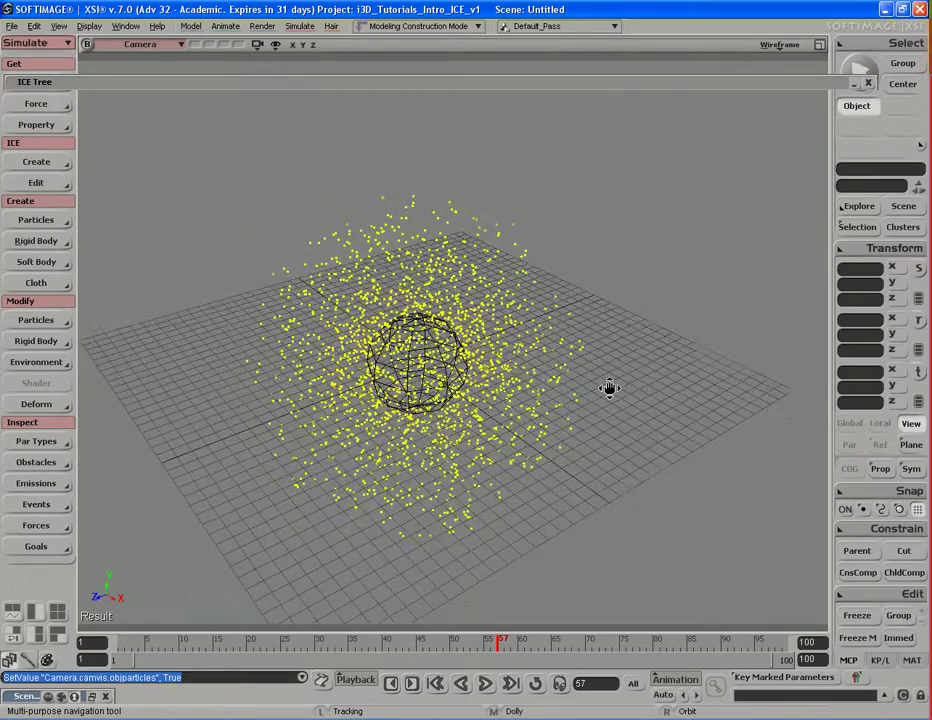
right_drag(610, 389, 618, 395)
drag(618, 374, 618, 386)
key(space)
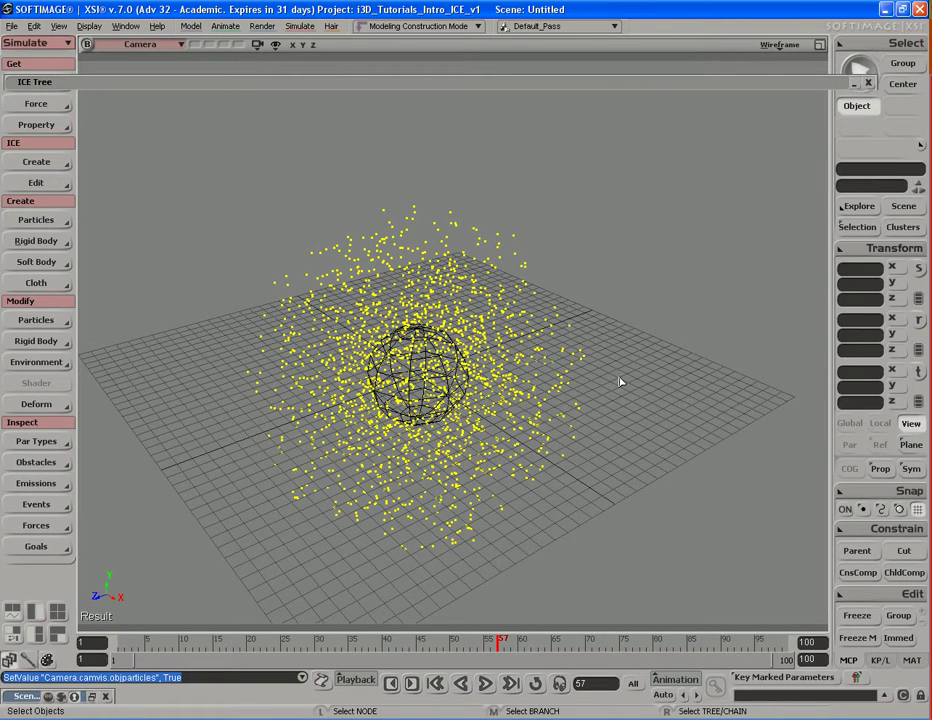